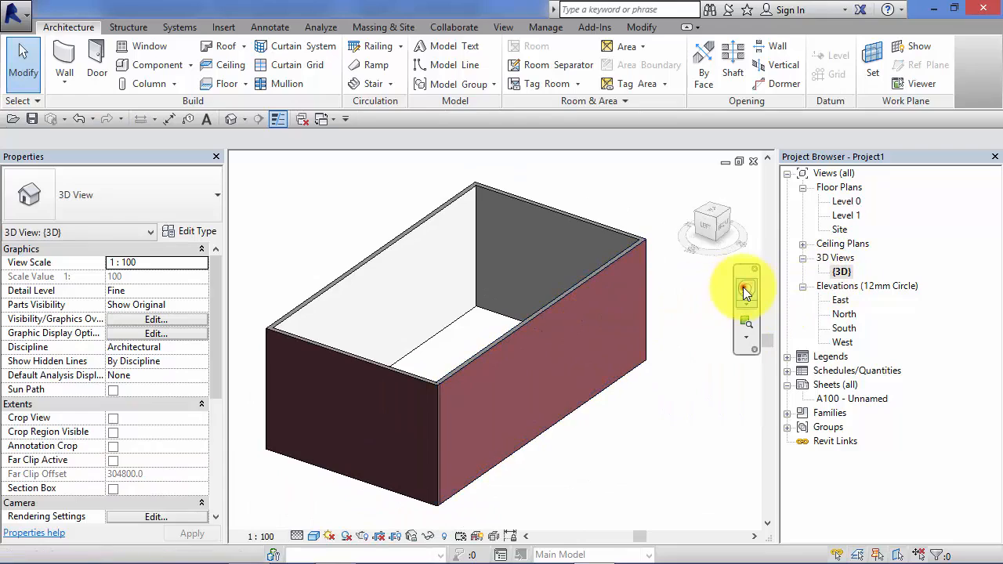
- Inspect the four walls in 3D and open the Level 1 floor plan
left_click(746, 287)
left_click_drag(674, 343, 650, 345)
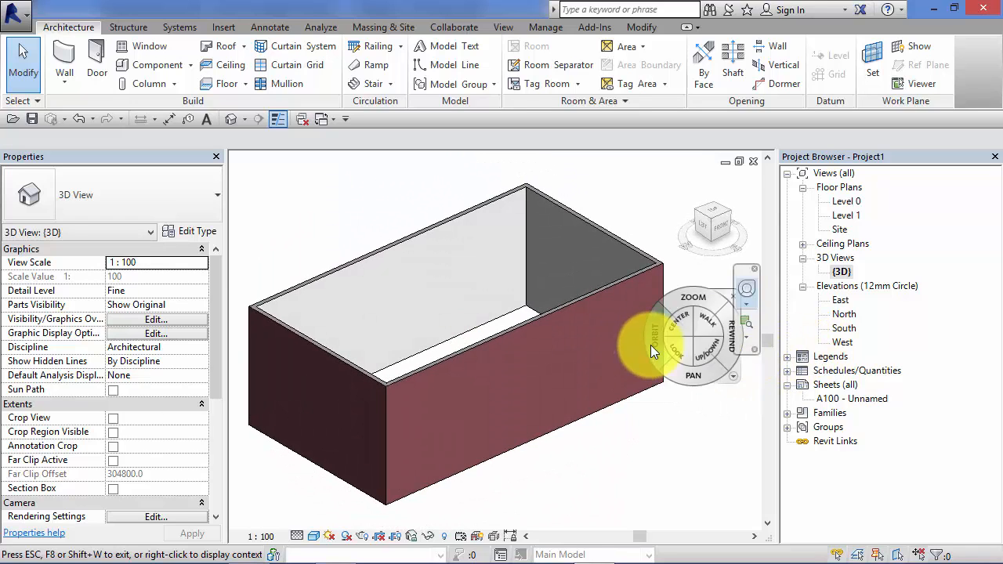
key("Escape")
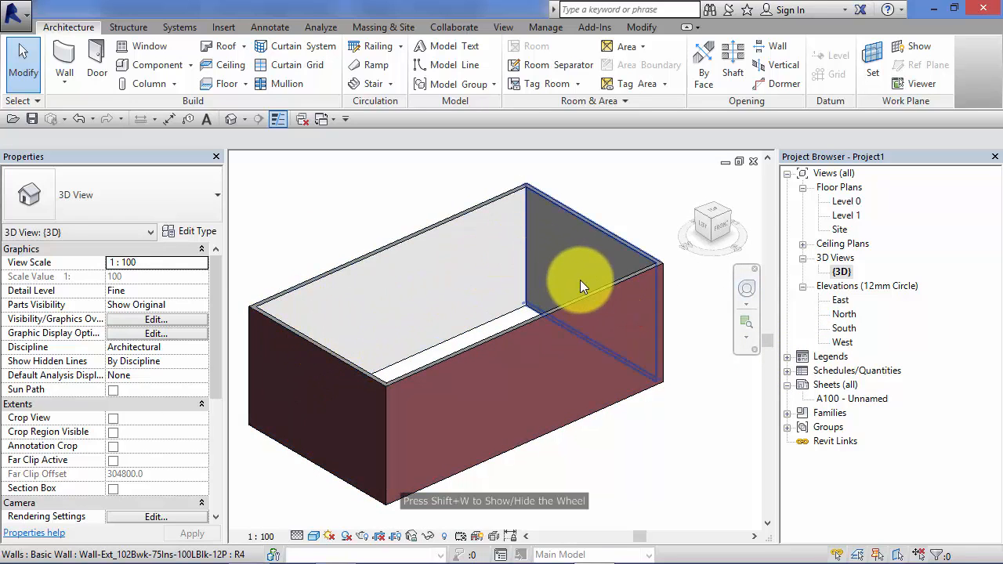
double_click(840, 216)
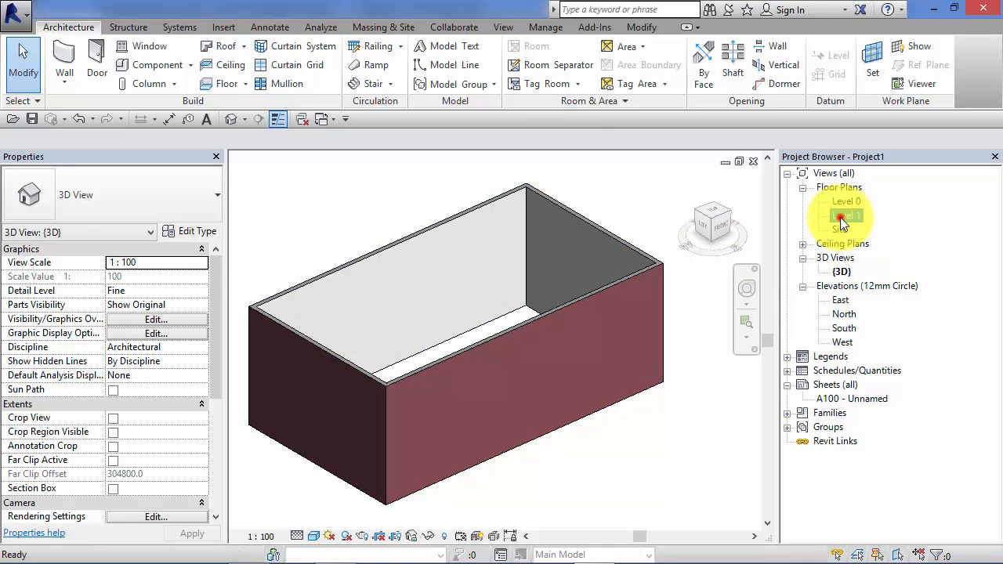
middle_click_drag(535, 364, 472, 341)
scroll(481, 345, "up", 1)
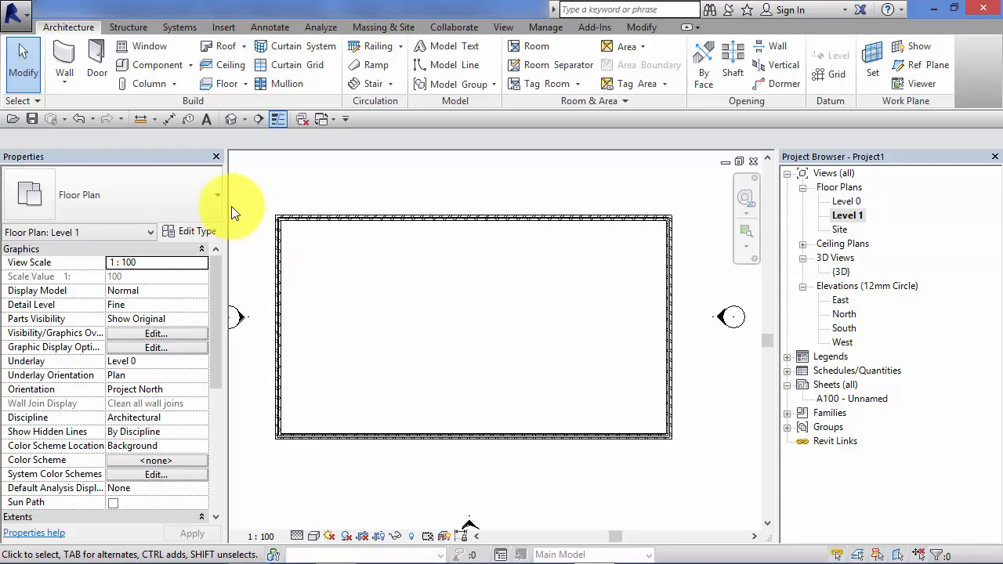
- Create an architectural floor on Level 1 from the chain of four walls, with Extend into wall (to core) turned off
left_click(63, 28)
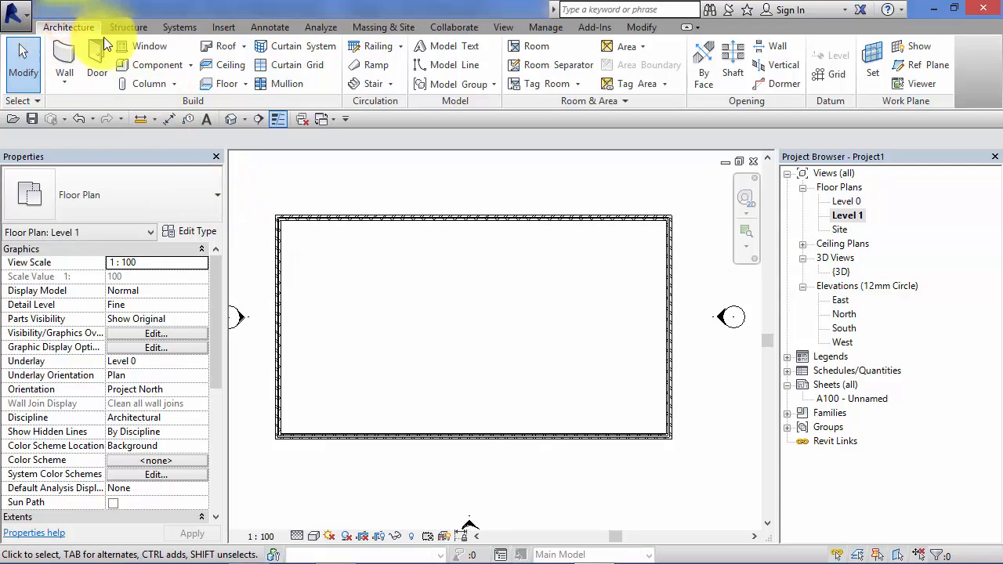
left_click(246, 83)
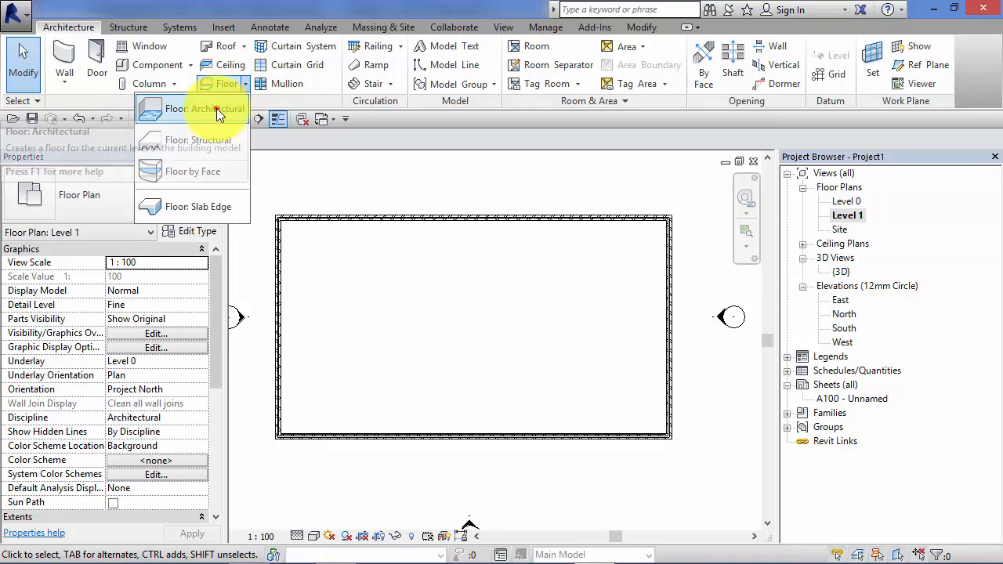
left_click(217, 111)
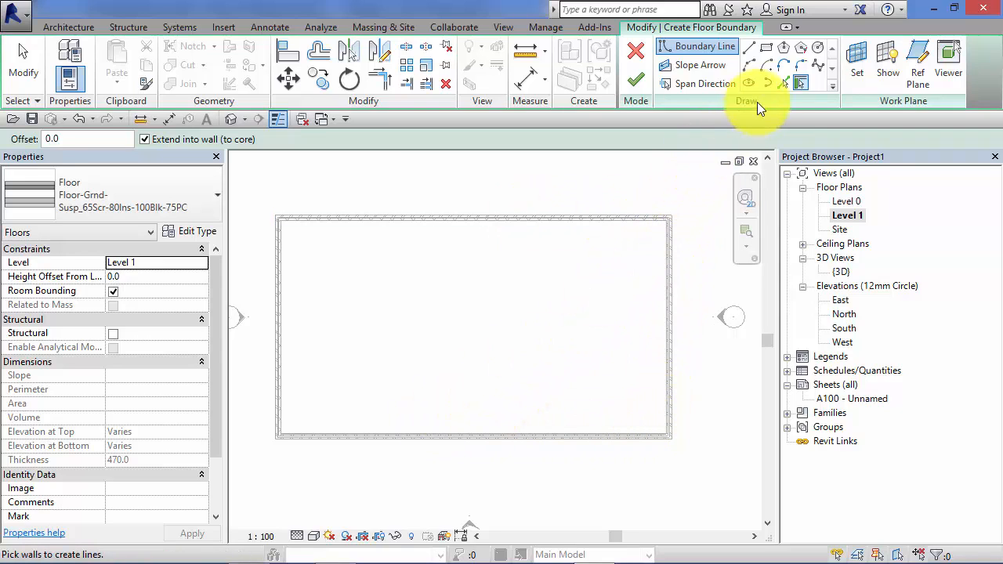
left_click(800, 84)
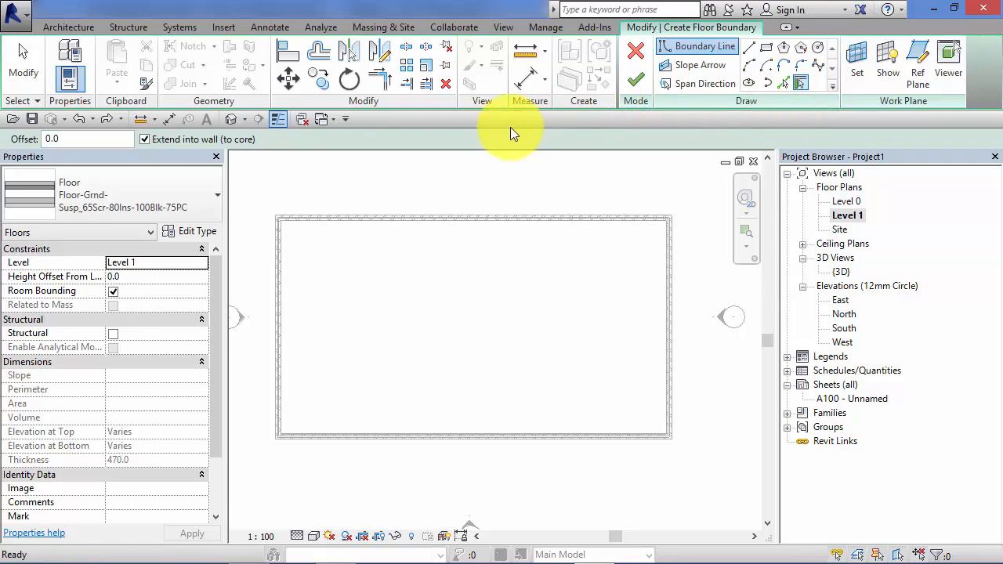
left_click(146, 139)
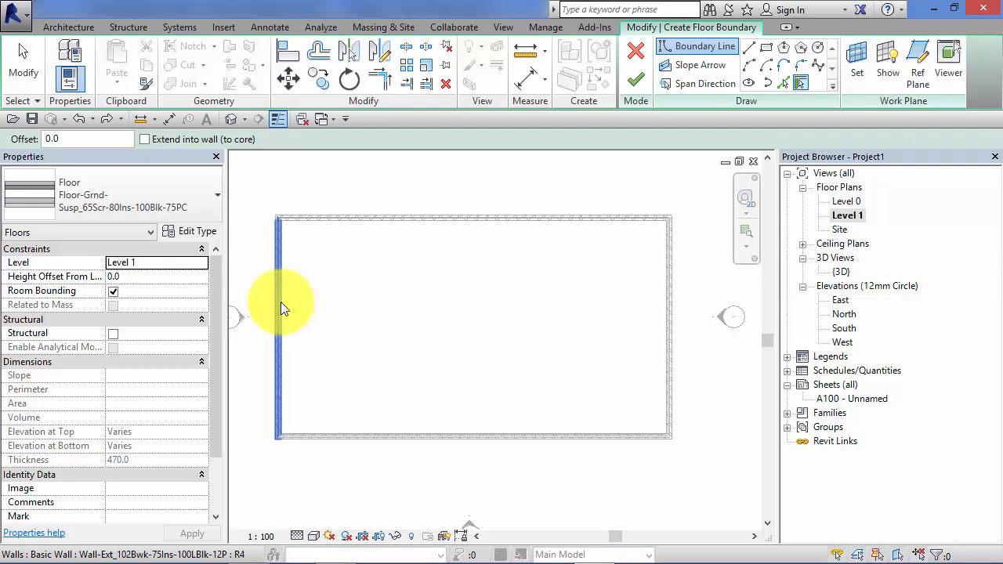
key("Tab")
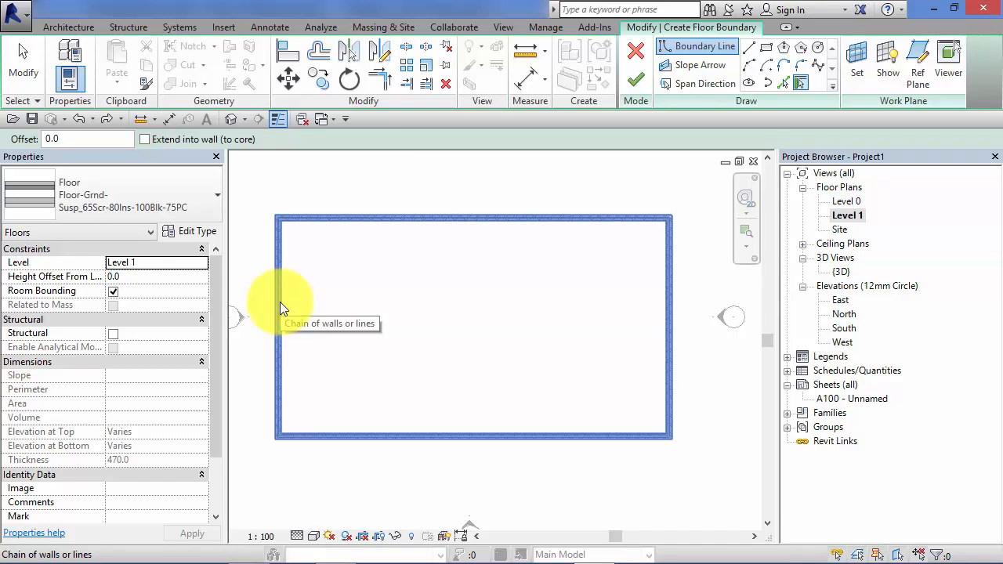
left_click(279, 302)
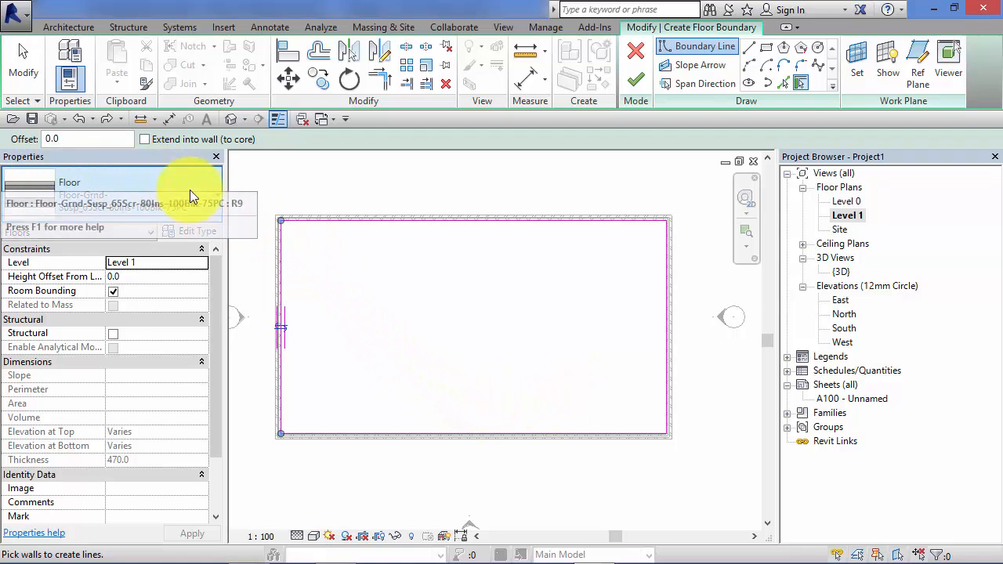
left_click(117, 179)
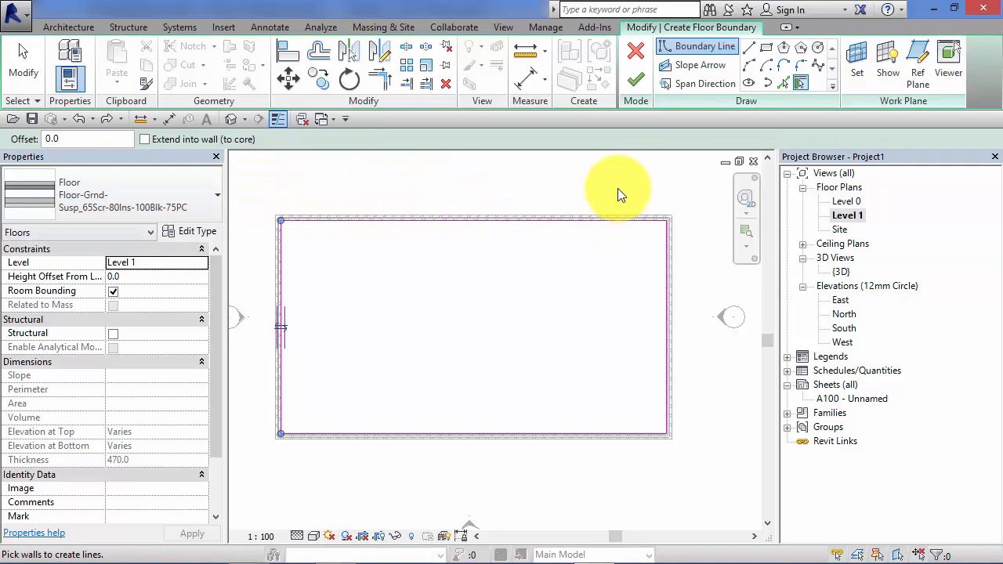
left_click(635, 76)
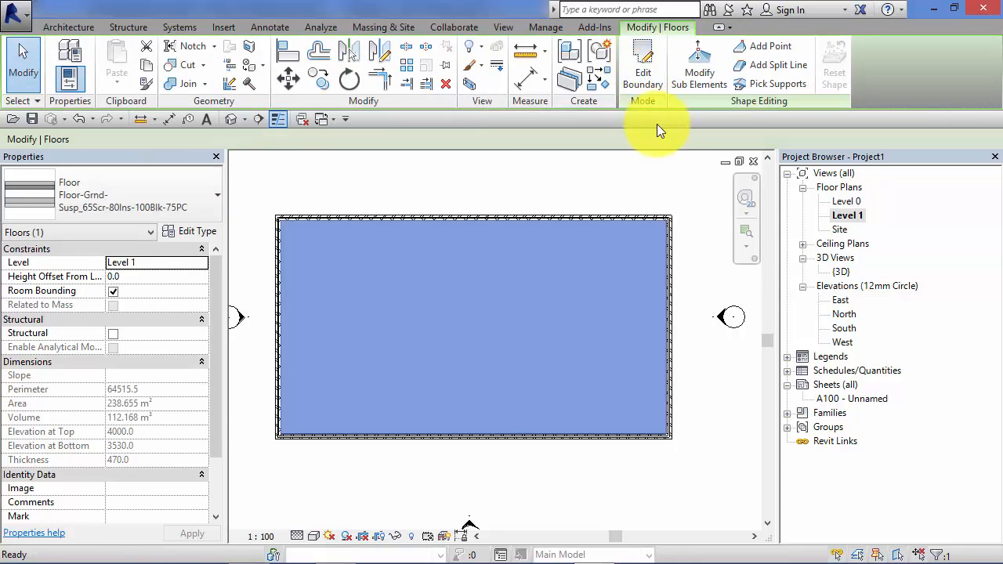
left_click(687, 257)
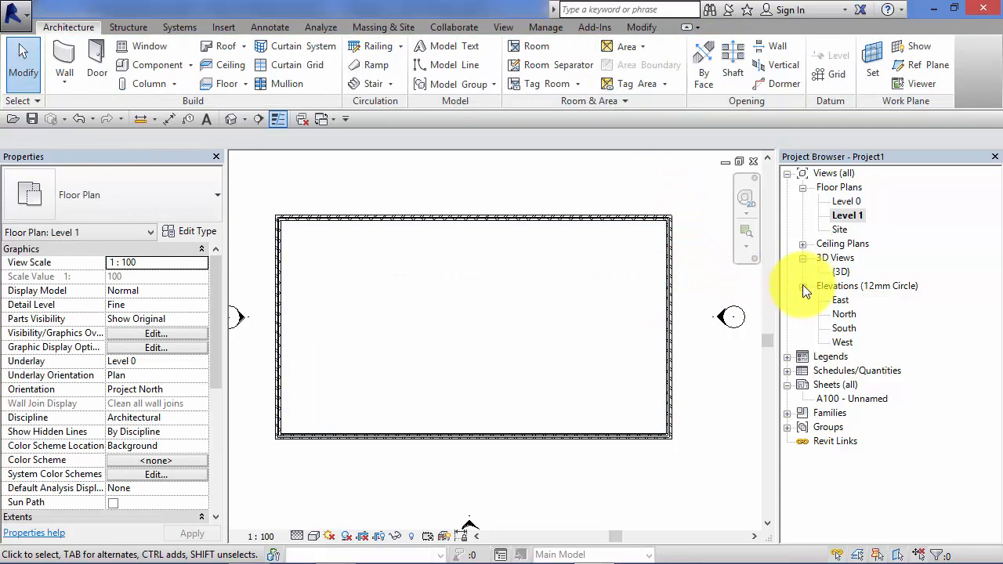
- Open the {3D} view and inspect the new floor between the walls from another angle
double_click(840, 271)
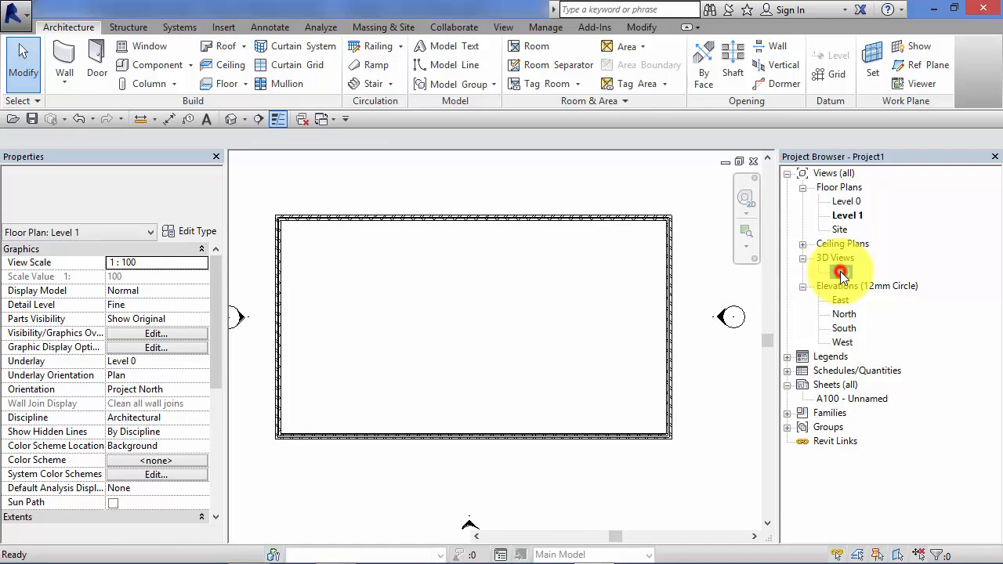
left_click(751, 293)
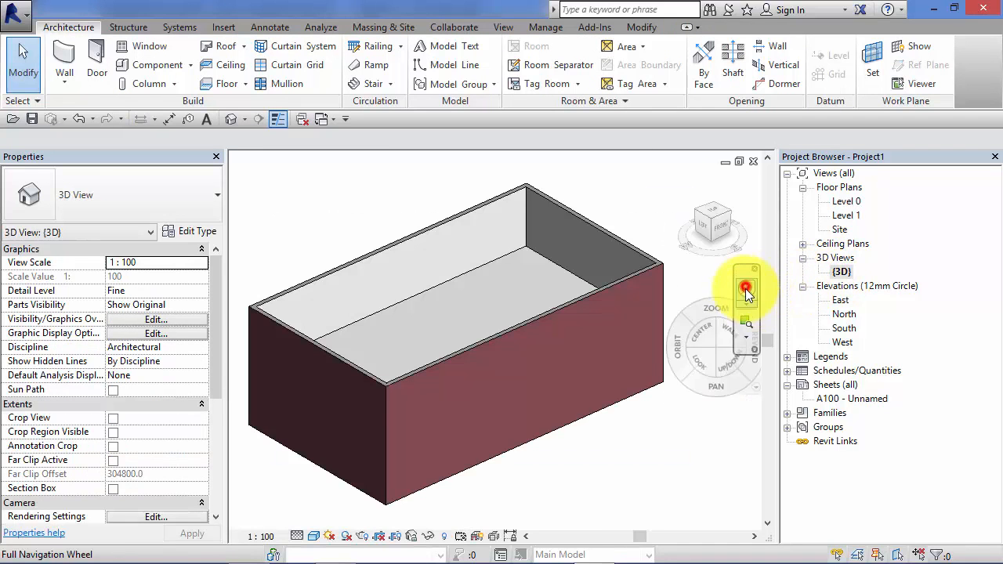
left_click_drag(682, 333, 658, 337)
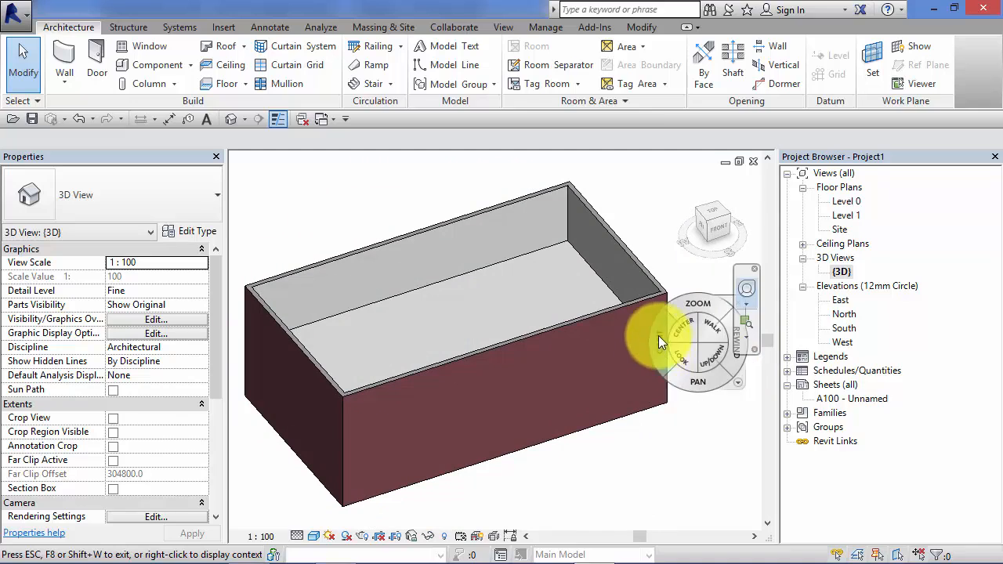
left_click(610, 270)
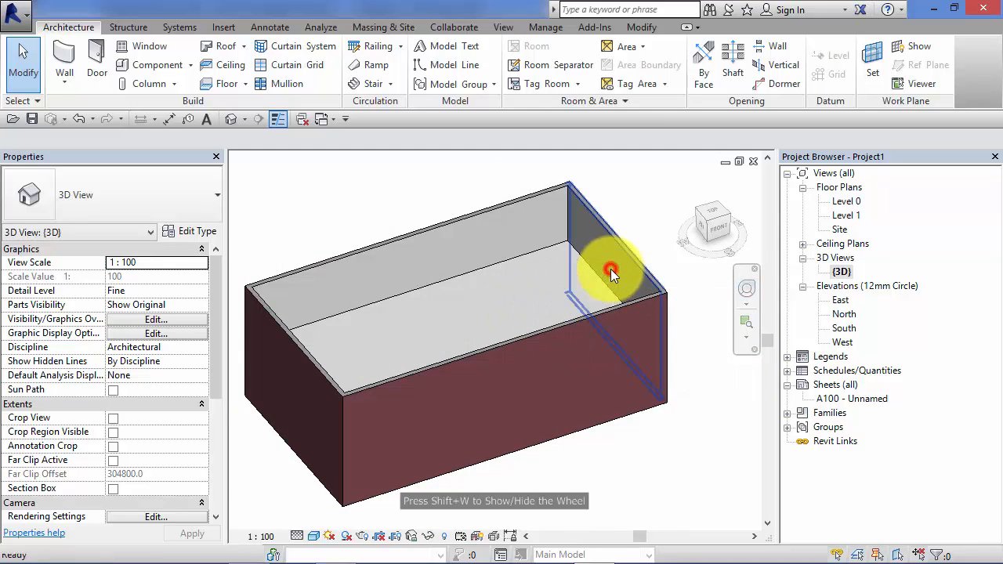
middle_click_drag(631, 201, 645, 216)
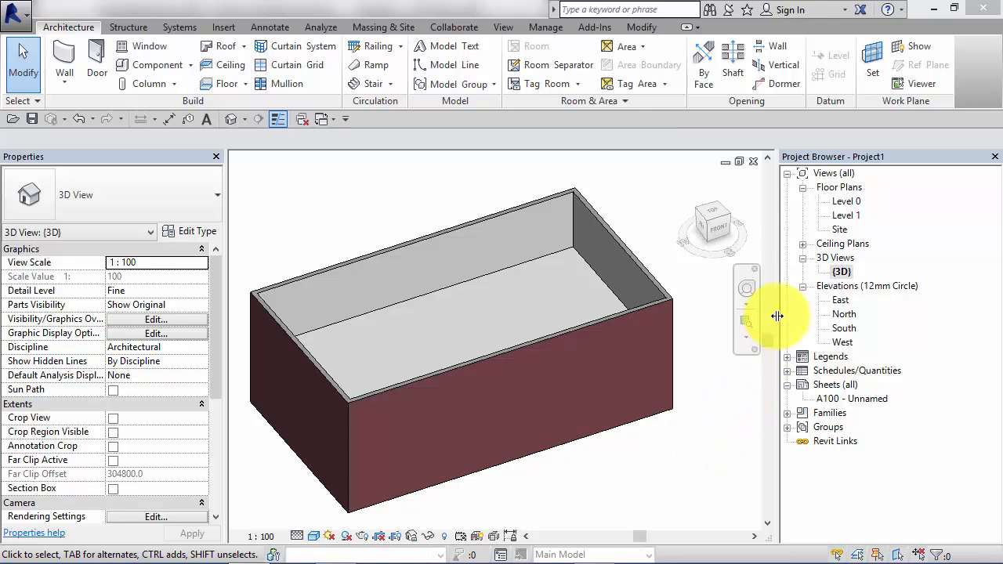
- On the Level 1 plan, add a shape point near the middle of the floor at a relative elevation of -100
double_click(845, 217)
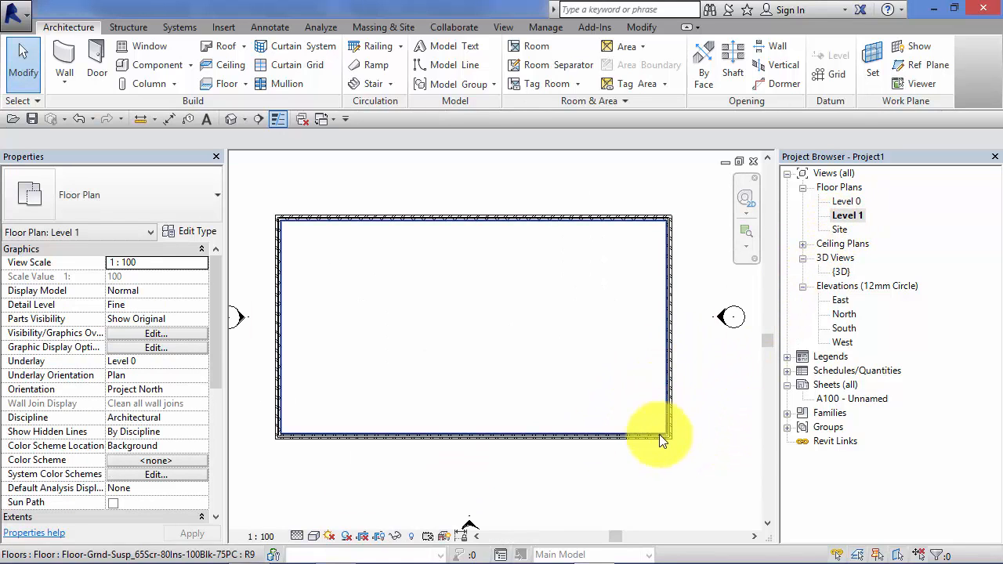
left_click(568, 312)
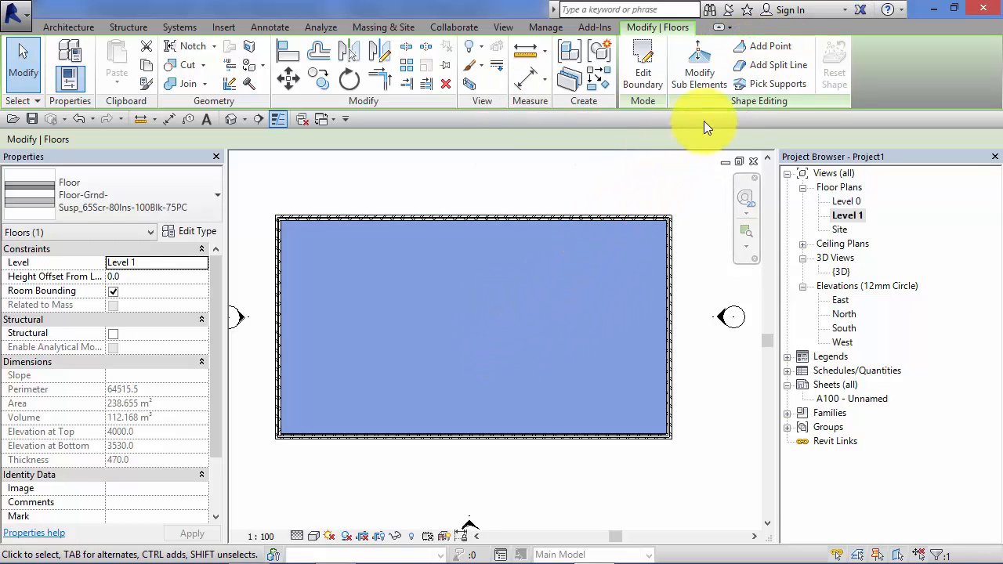
left_click(765, 45)
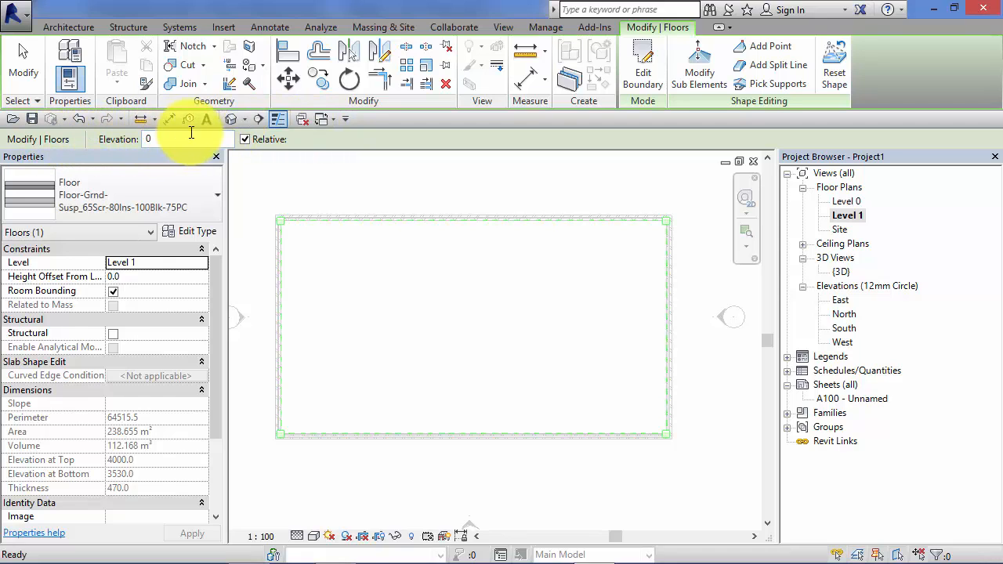
left_click(152, 139)
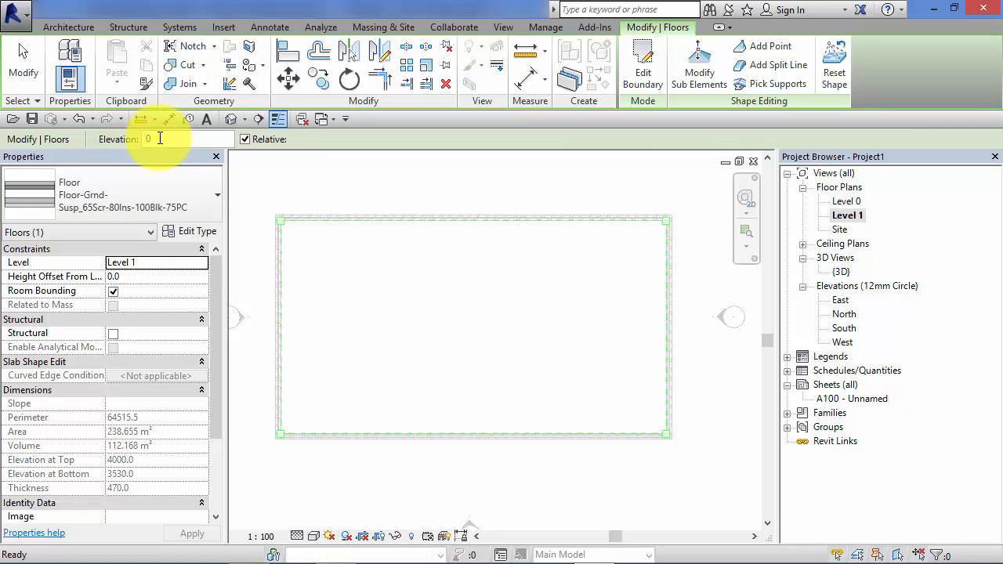
key("BackSpace")
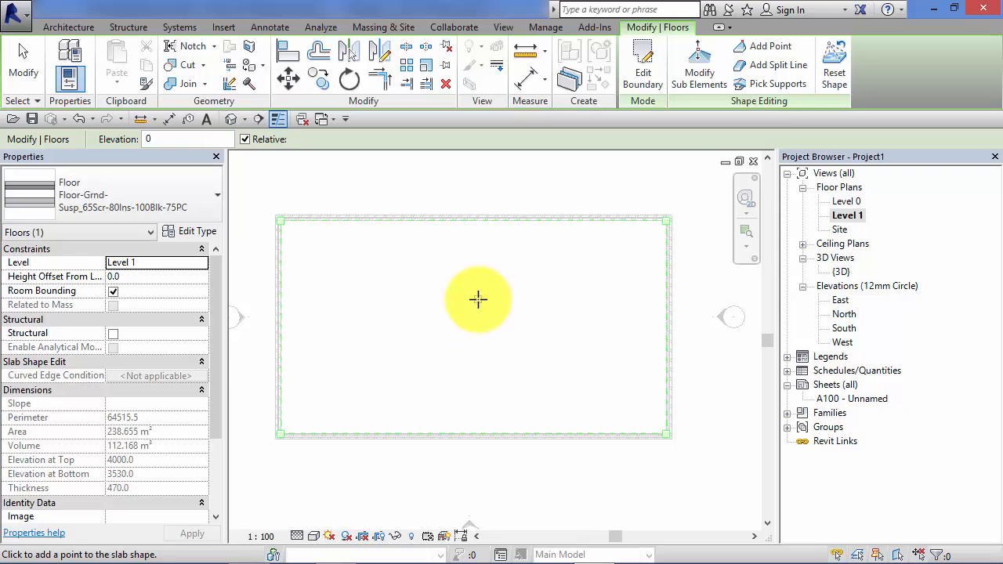
left_click(478, 298)
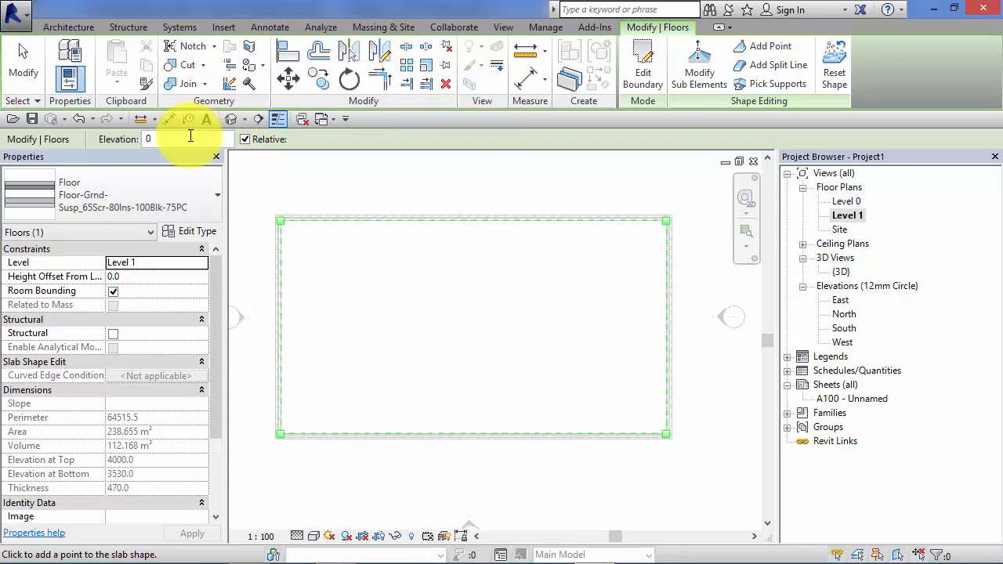
left_click(245, 139)
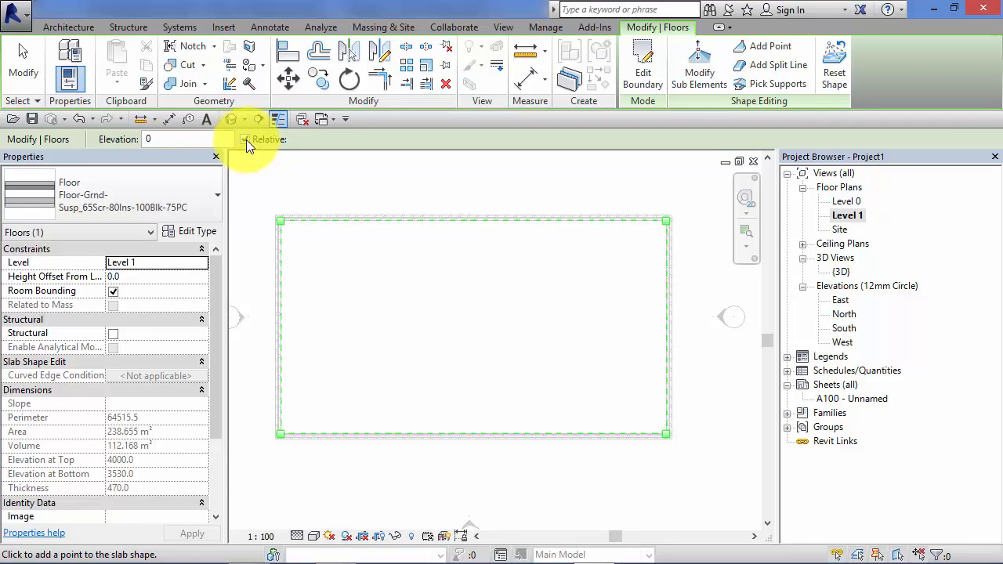
left_click(242, 139)
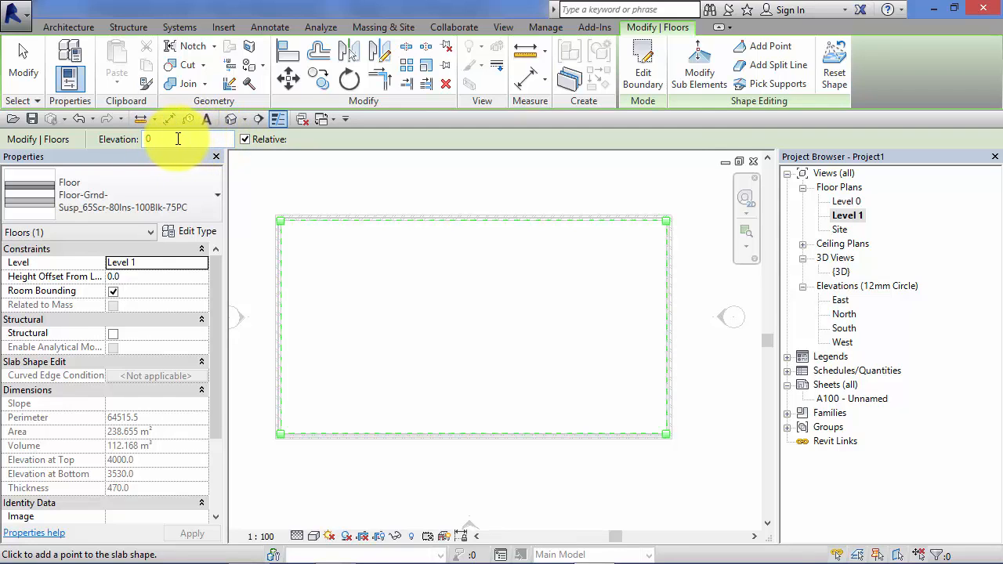
left_click(185, 139)
key("Return")
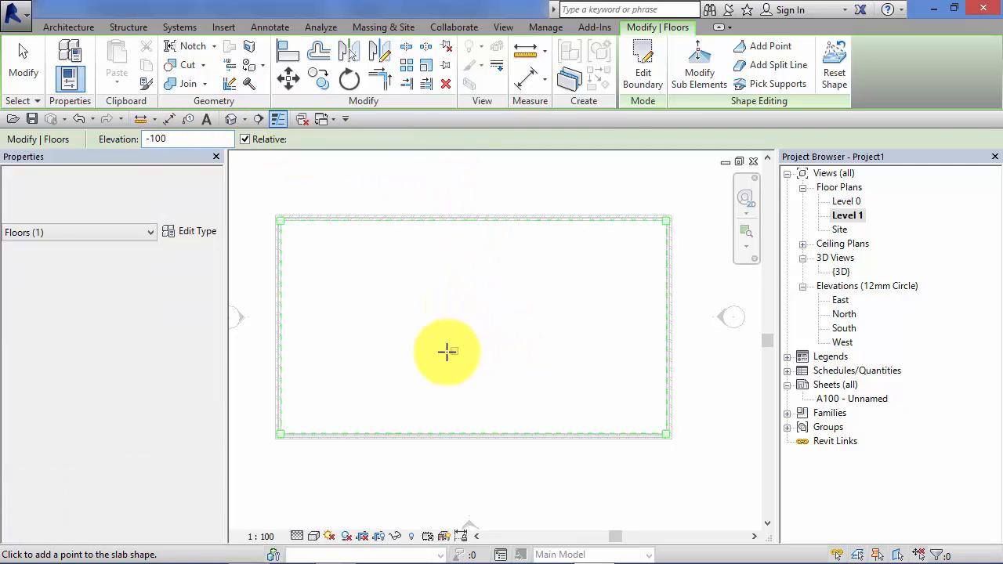
left_click(464, 319)
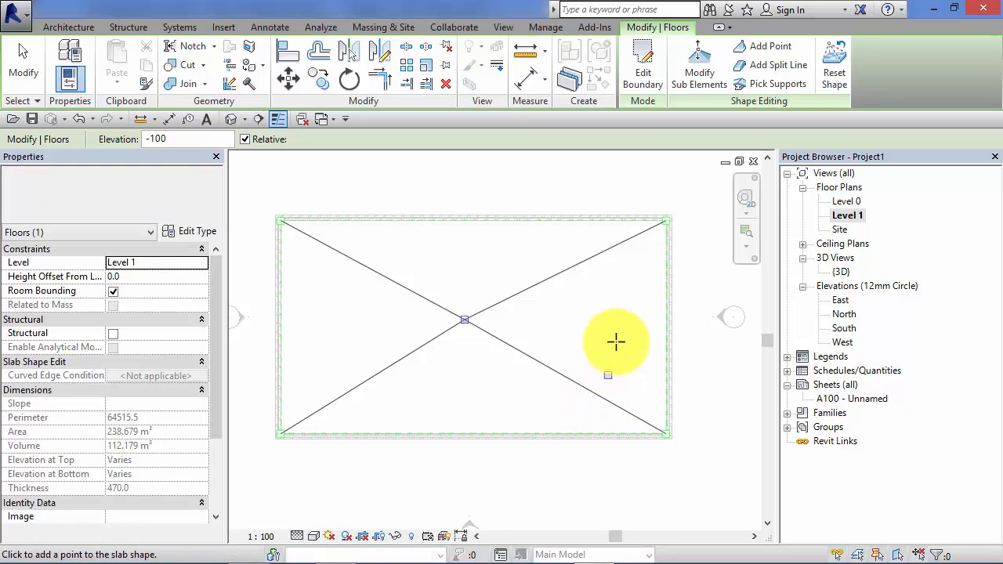
- Inspect the sloped floor surface in the {3D} view from above the front wall
double_click(839, 272)
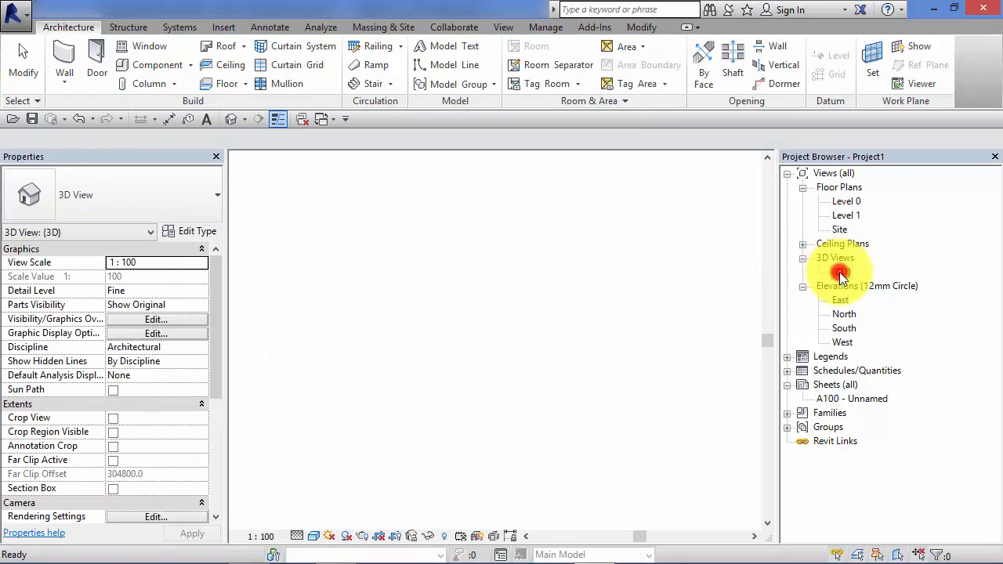
left_click(746, 290)
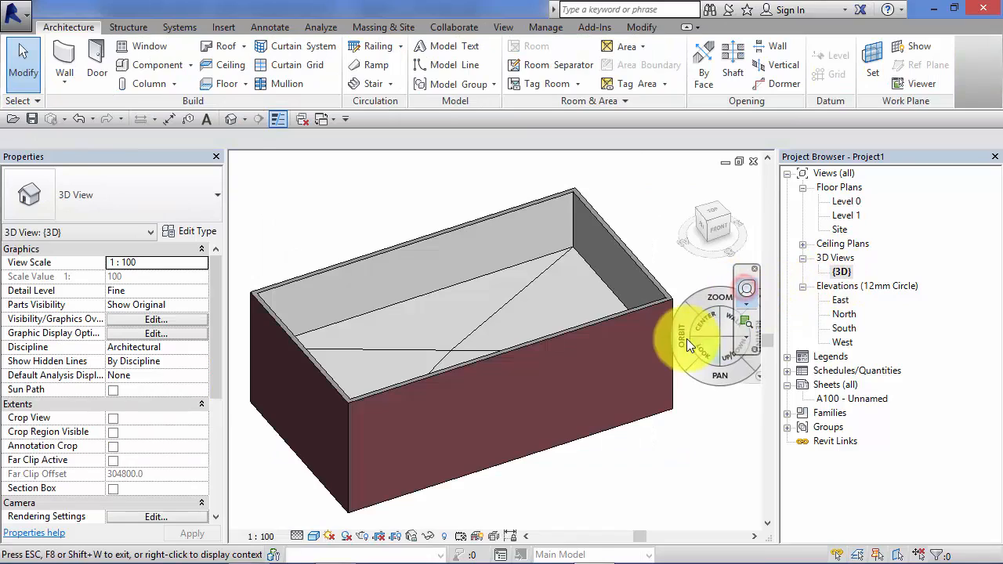
left_click_drag(679, 357, 637, 365)
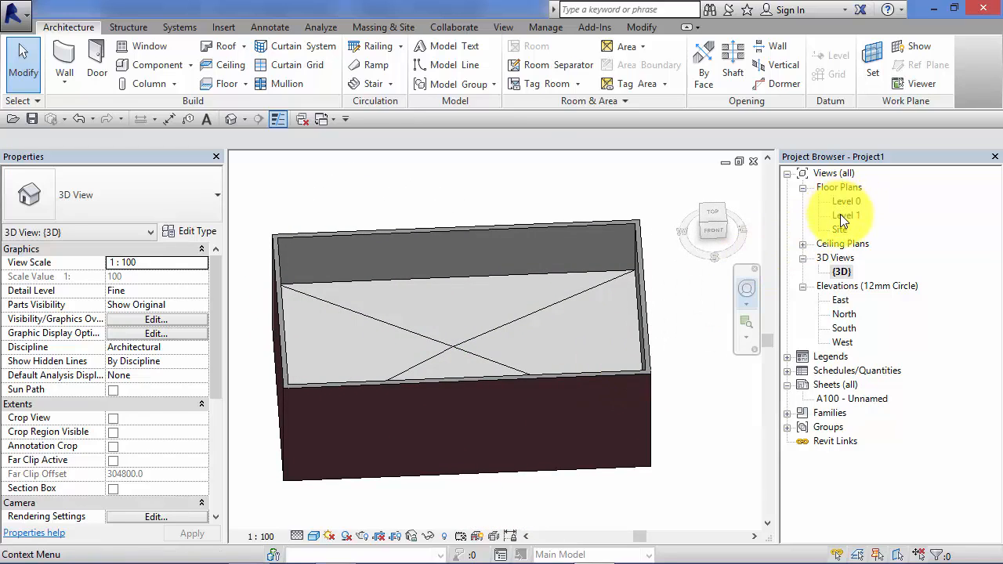
- On the Level 1 plan, draw a vertical building section through the floor's central low point, extending past both long walls
double_click(843, 216)
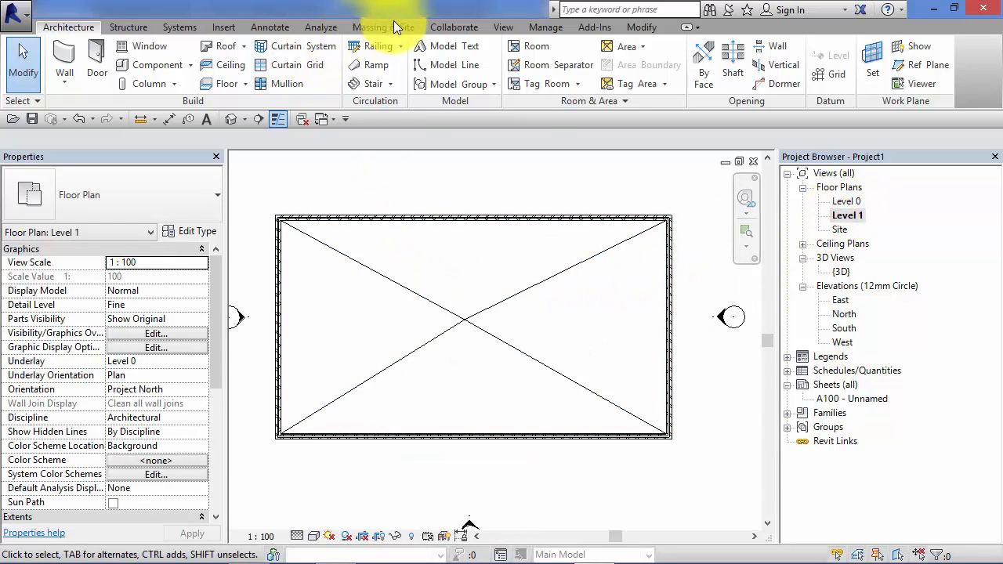
left_click(502, 26)
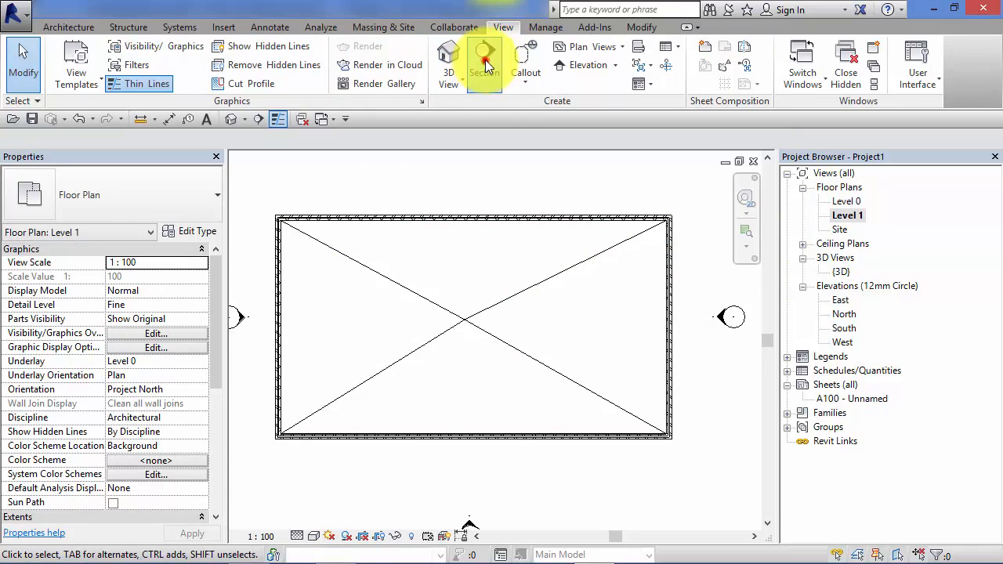
left_click(485, 62)
left_click(469, 463)
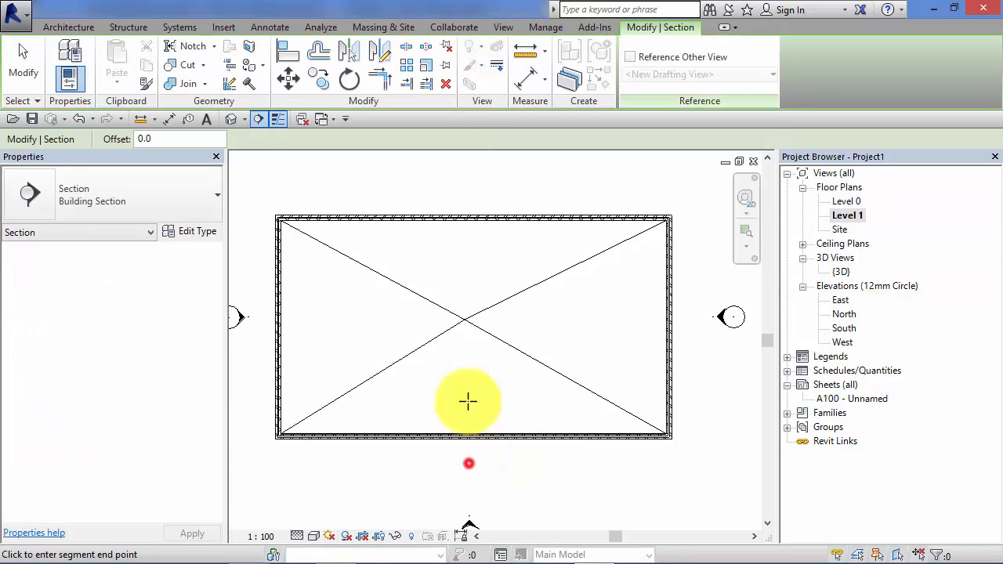
left_click(468, 189)
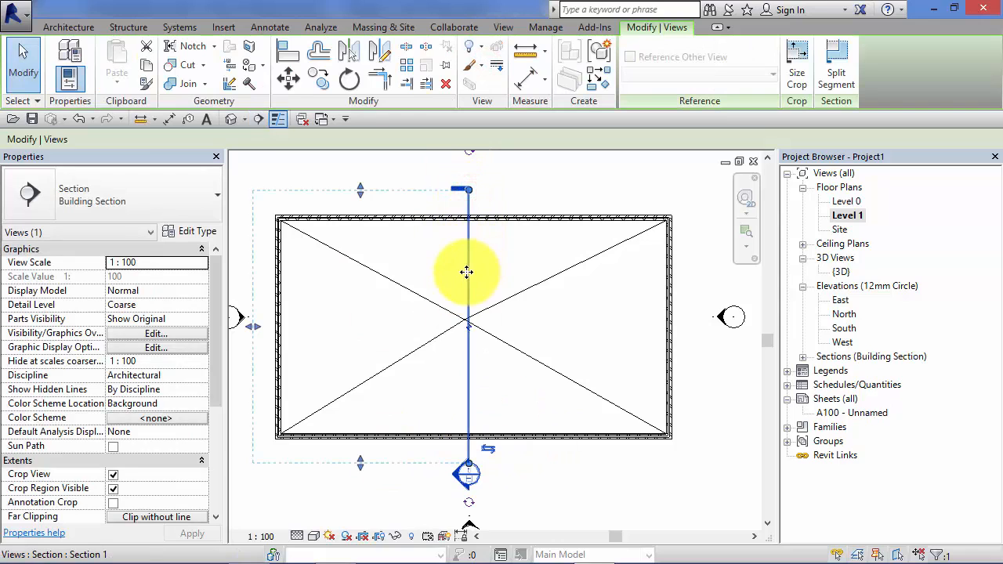
left_click_drag(469, 269, 467, 271)
left_click(543, 458)
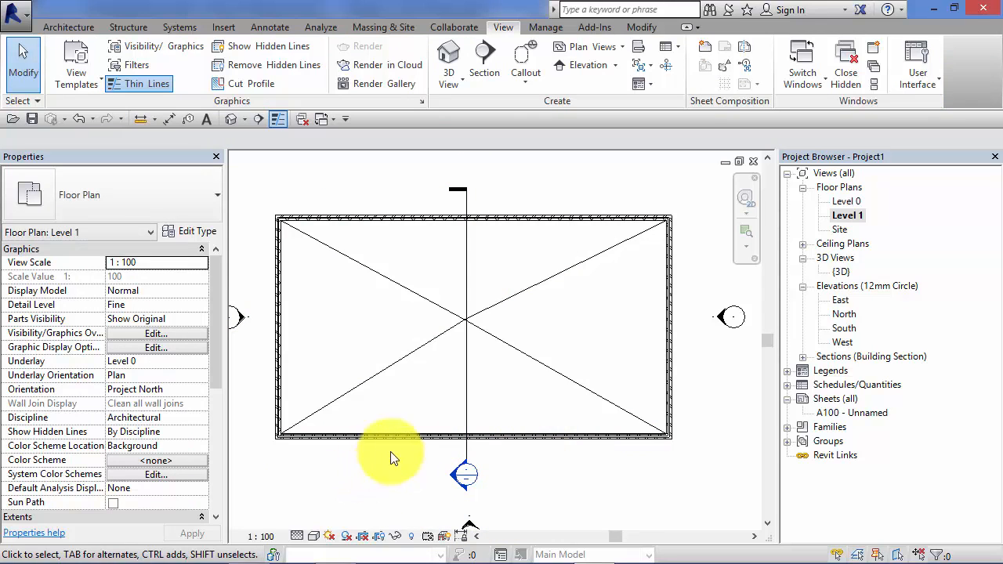
- Open the new building section's view and set it to Fine detail level and a 1:20 scale
double_click(454, 470)
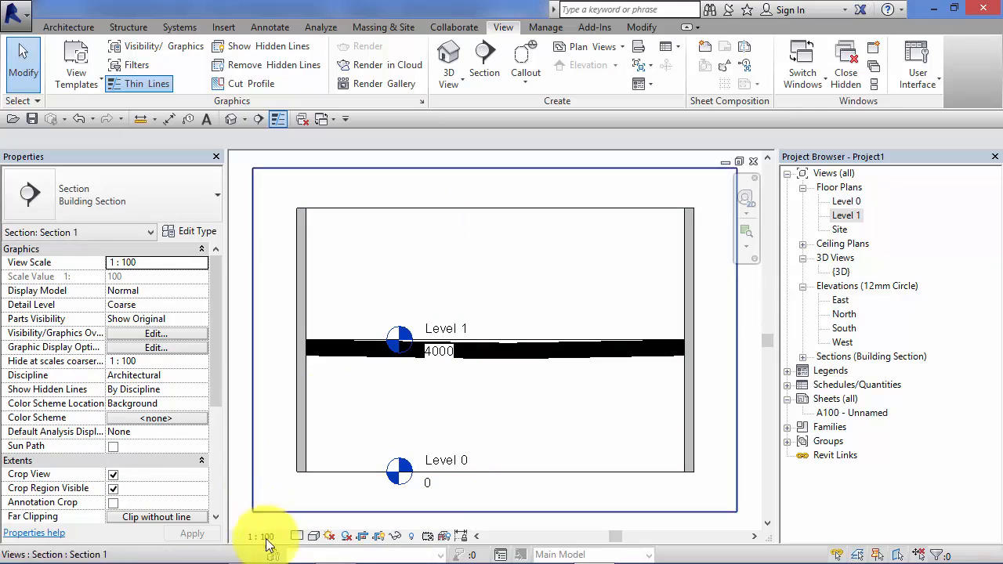
left_click(297, 536)
left_click(307, 521)
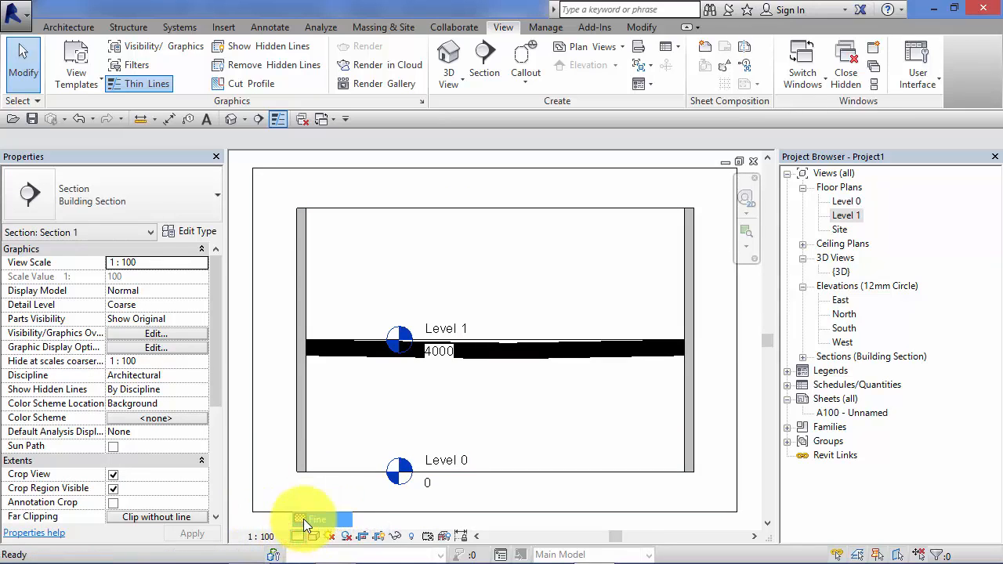
left_click(262, 537)
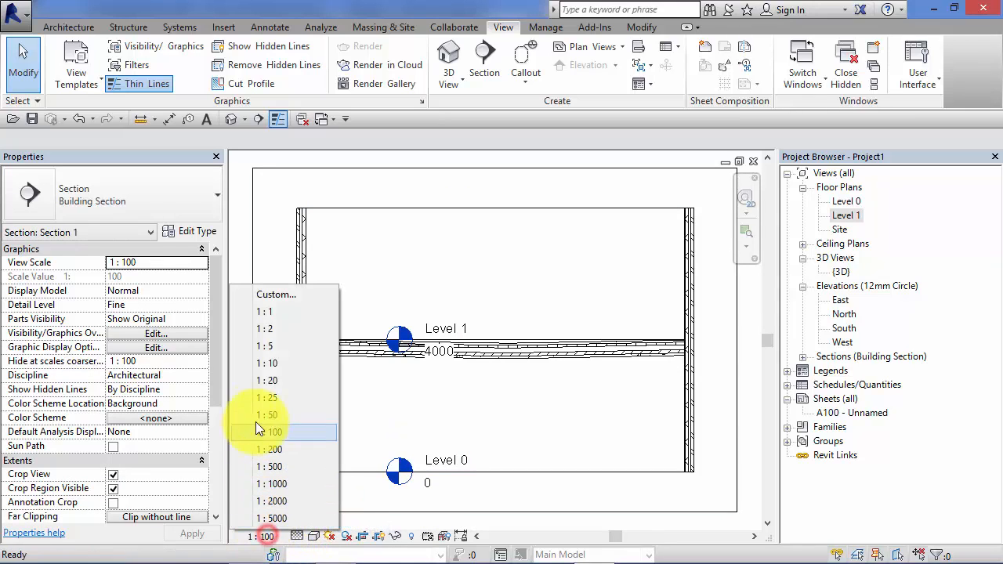
left_click(276, 381)
- Examine the sloped floor's layers in section, from the wall junctions to the low point in the middle
scroll(407, 383, "up", 5)
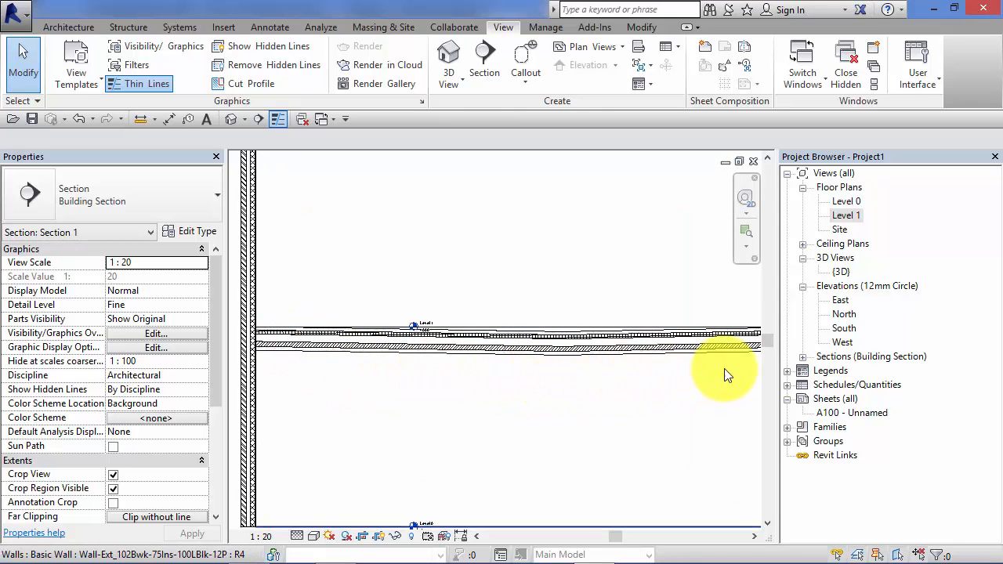
middle_click_drag(685, 387, 670, 396)
scroll(670, 397, "down", 1)
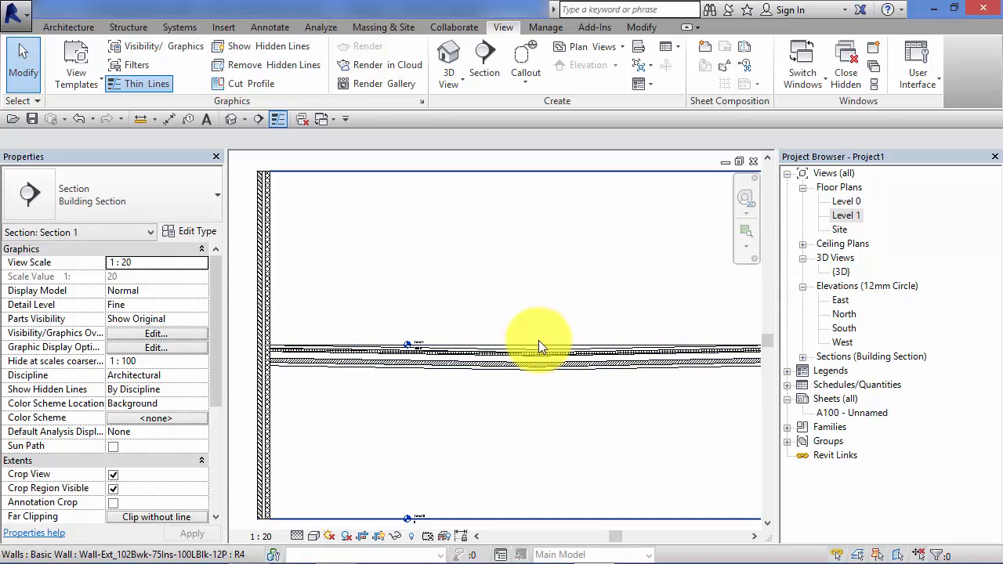
scroll(542, 345, "up", 3)
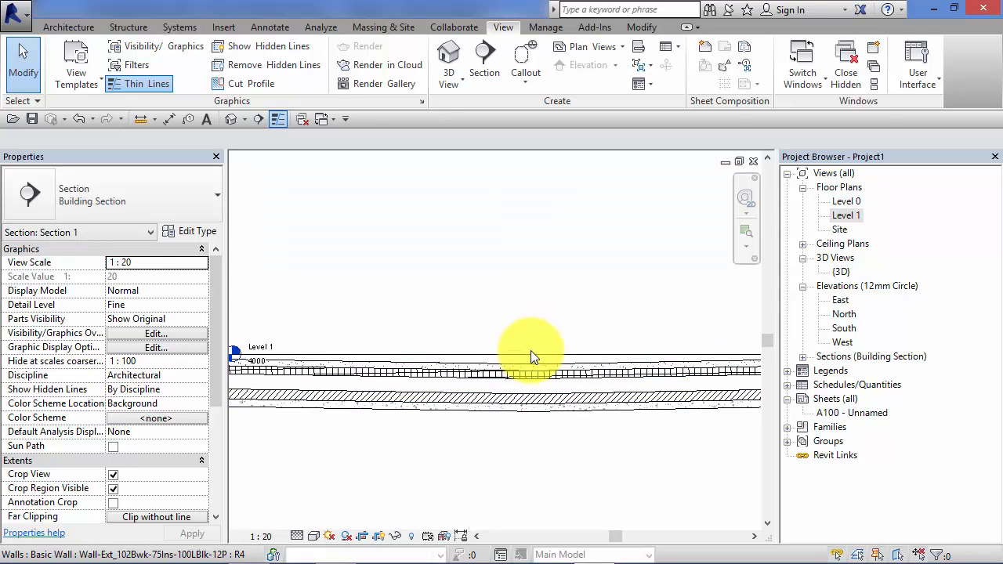
scroll(486, 446, "down", 3)
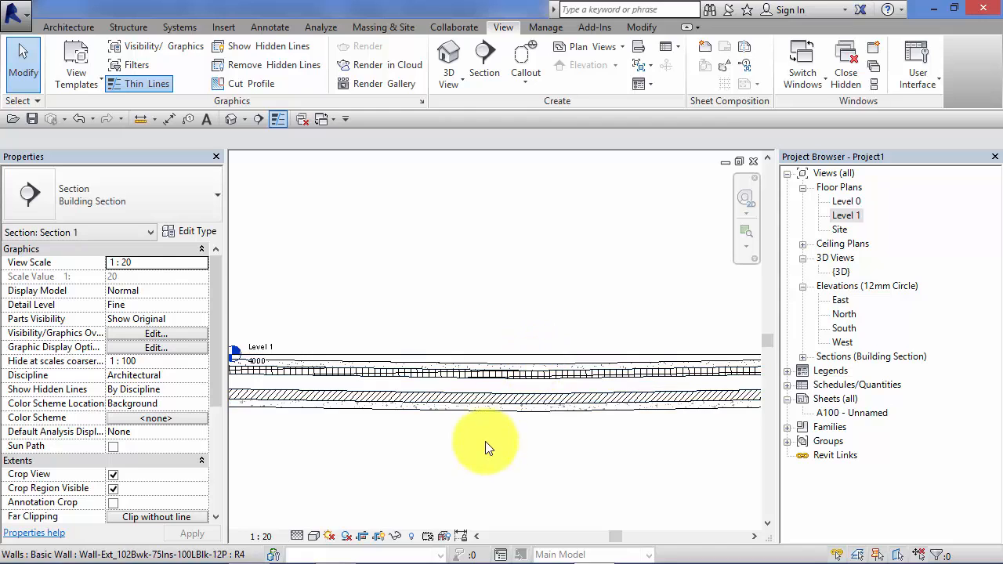
scroll(514, 416, "up", 3)
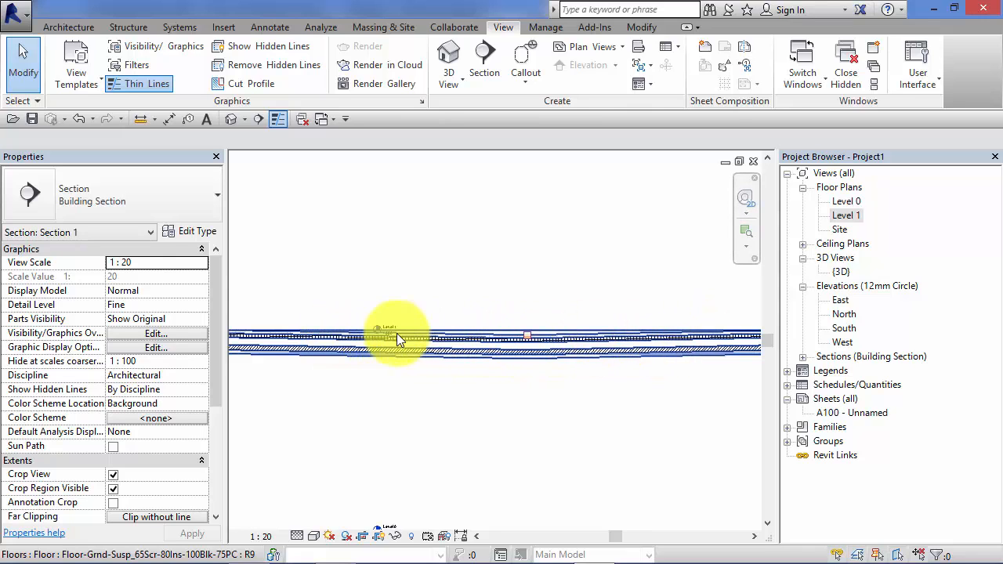
scroll(397, 334, "up", 1)
mouse_move(479, 404)
middle_mouse_down()
mouse_move(469, 407)
mouse_move(513, 408)
mouse_move(493, 403)
middle_mouse_up()
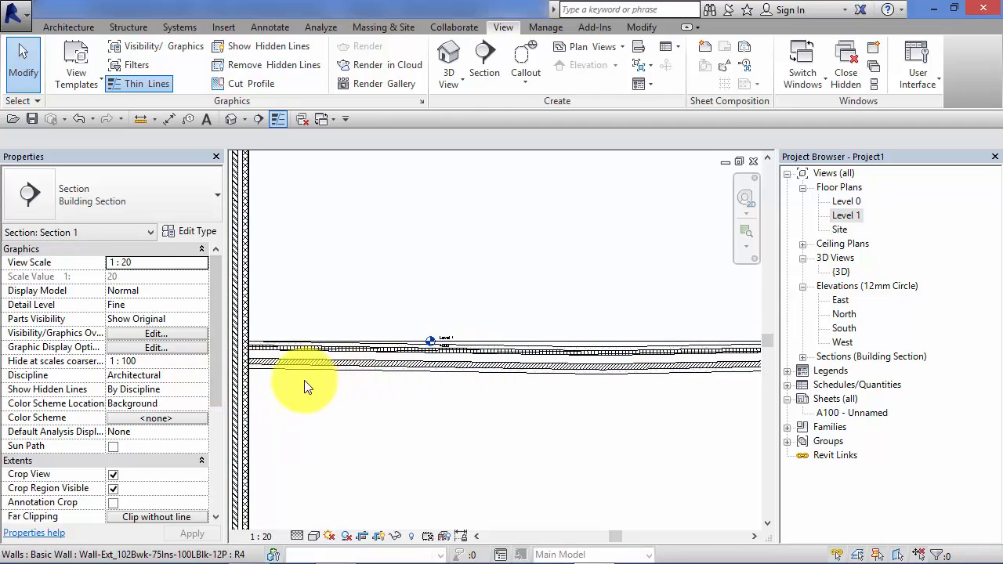
scroll(577, 419, "down", 2)
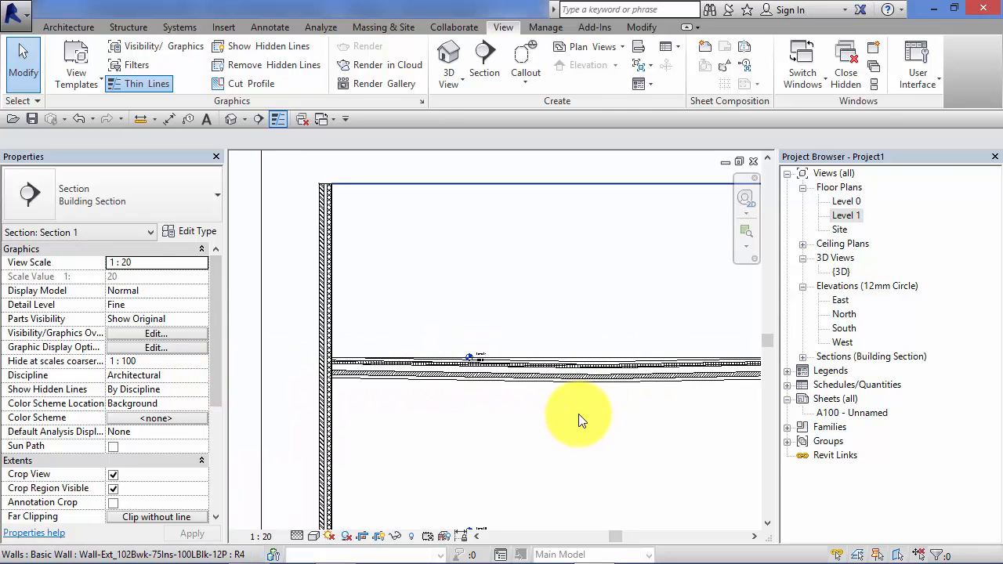
middle_click_drag(577, 418, 503, 415)
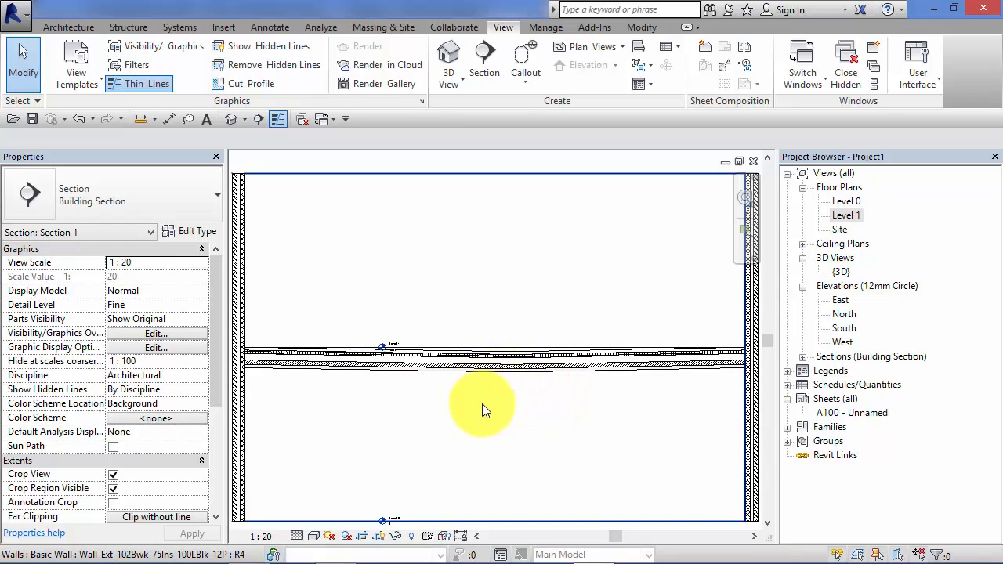
middle_click_drag(497, 412, 503, 415)
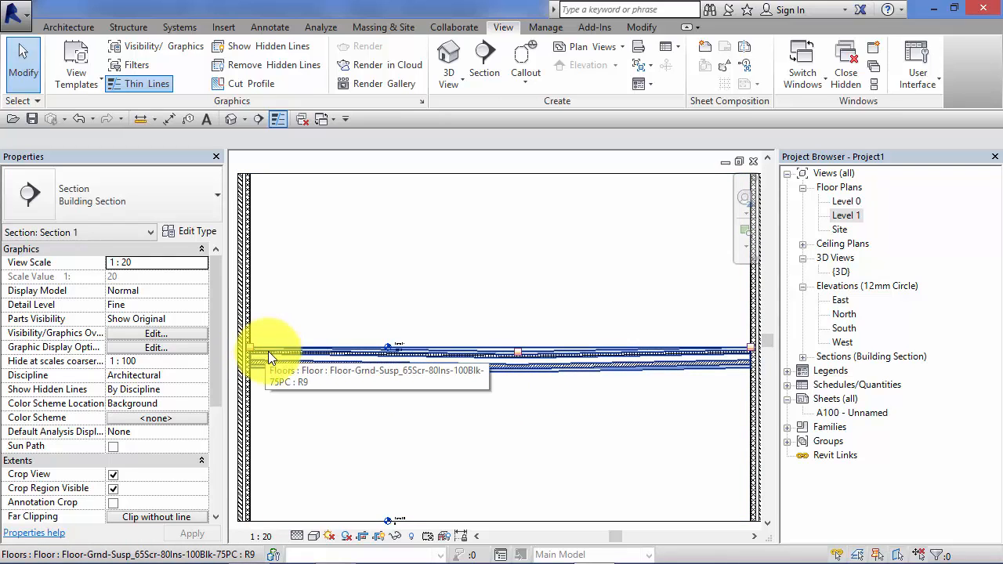
left_click(340, 350)
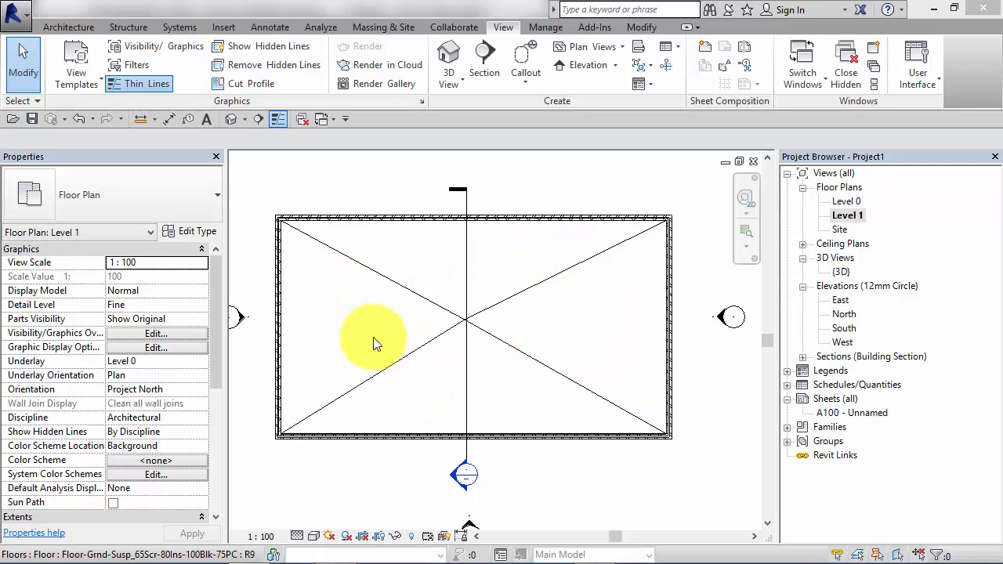
- On the Level 1 plan, reset the floor's shape and add two split lines enclosing its upper-right corner, the horizontal one about 4272 mm long
left_click(372, 278)
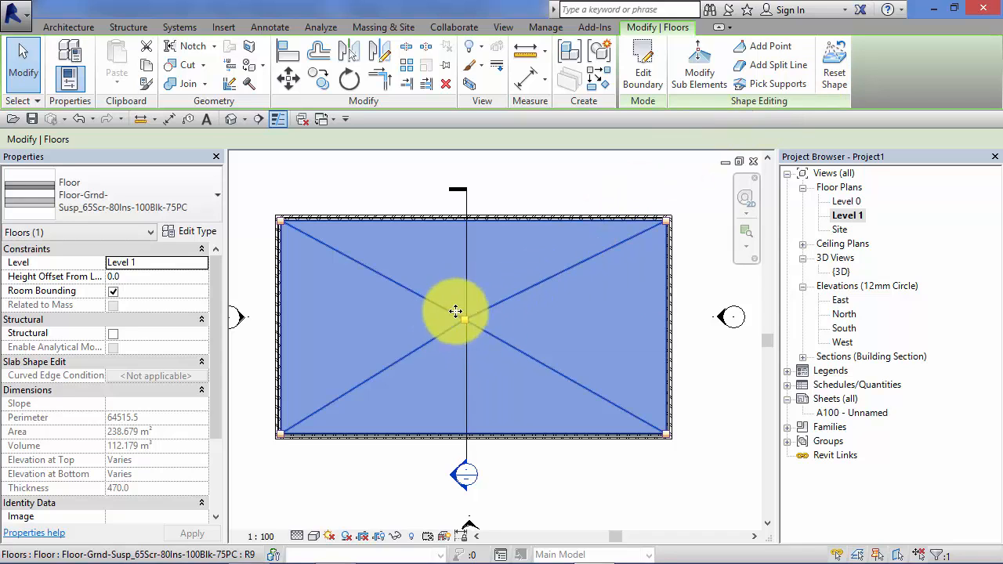
left_click(837, 62)
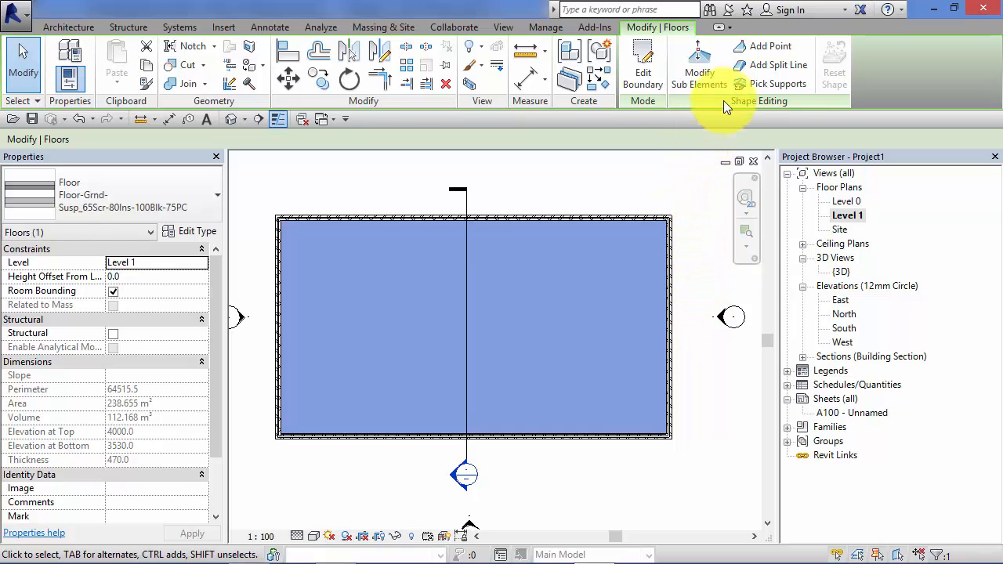
left_click(786, 66)
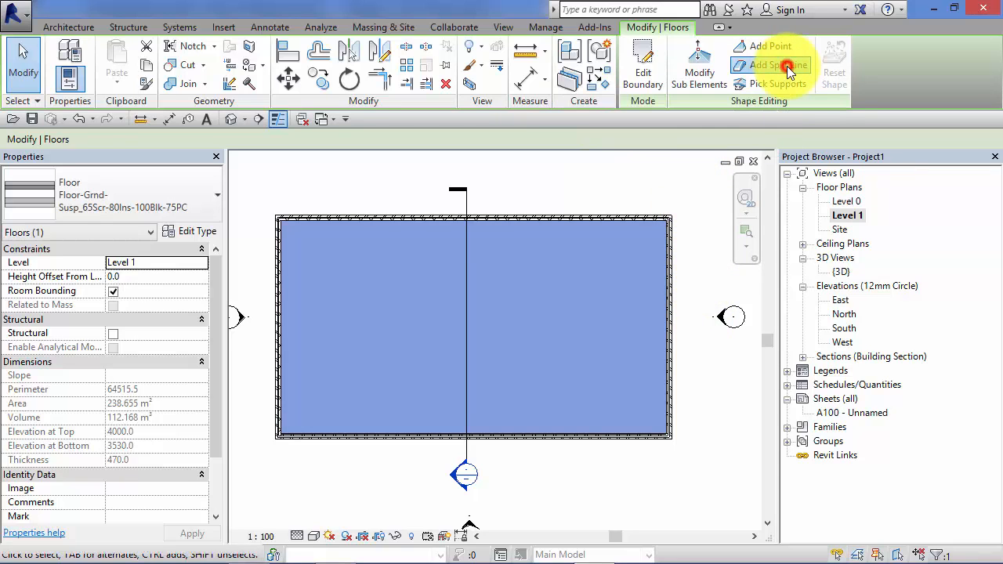
left_click(587, 220)
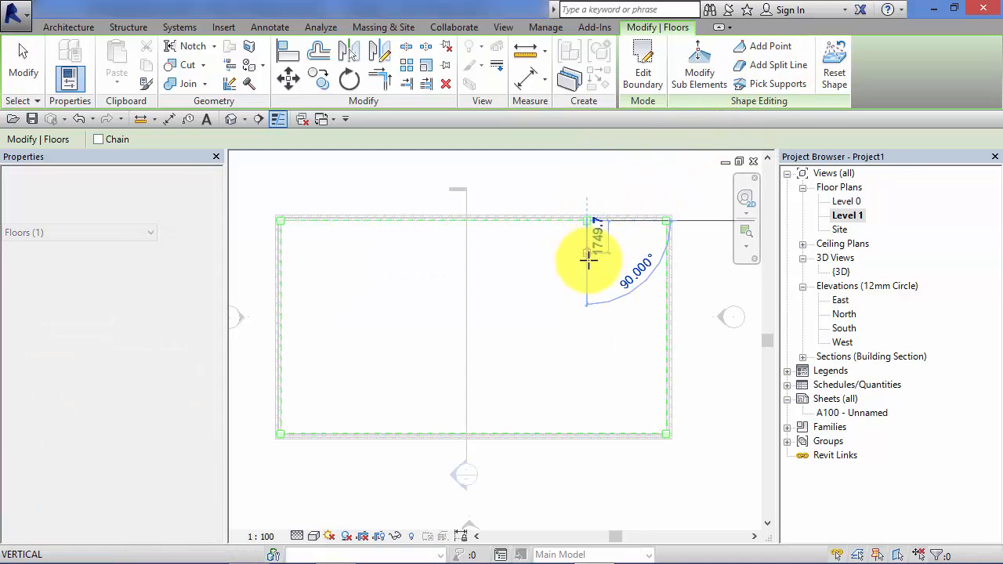
left_click(586, 303)
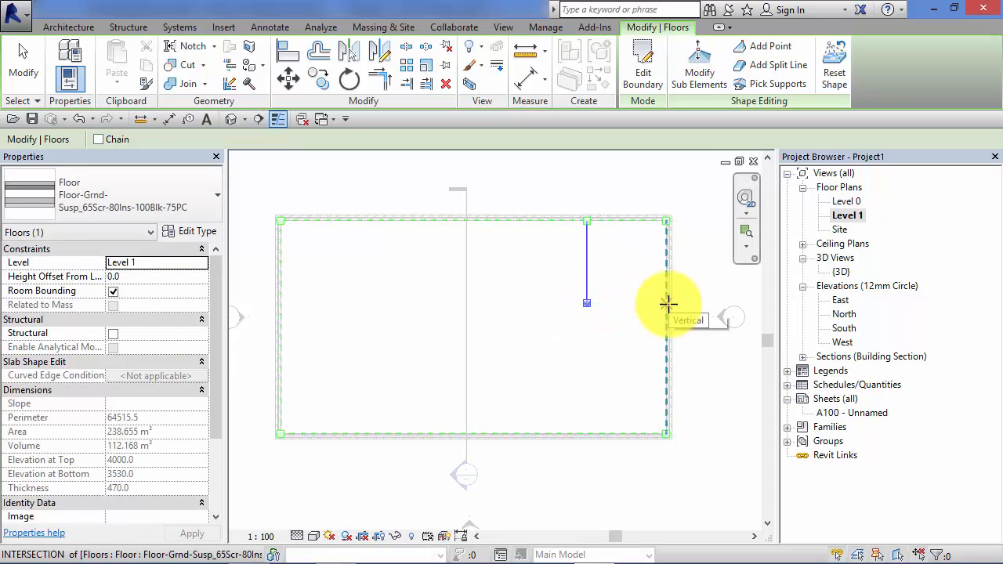
left_click(667, 303)
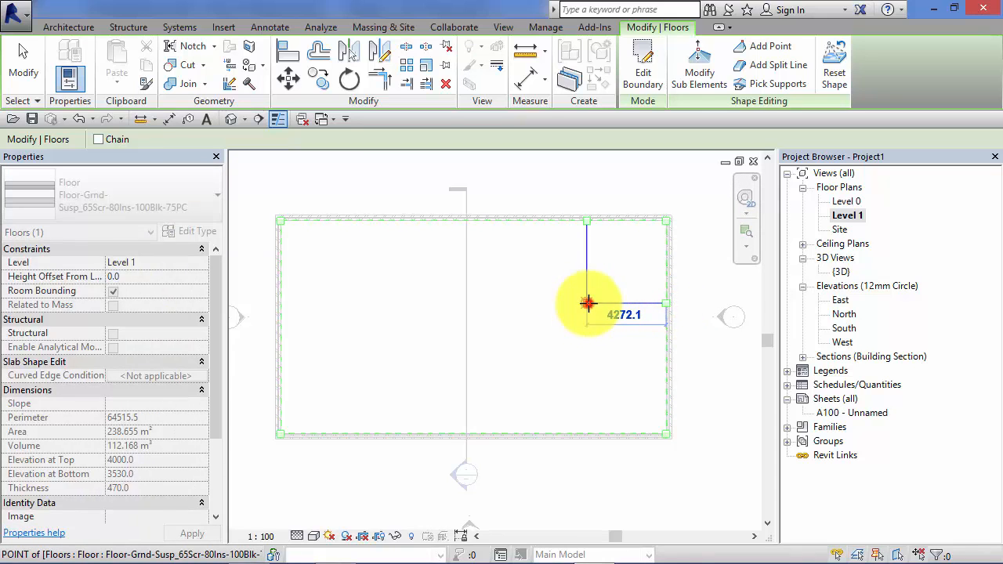
left_click(588, 303)
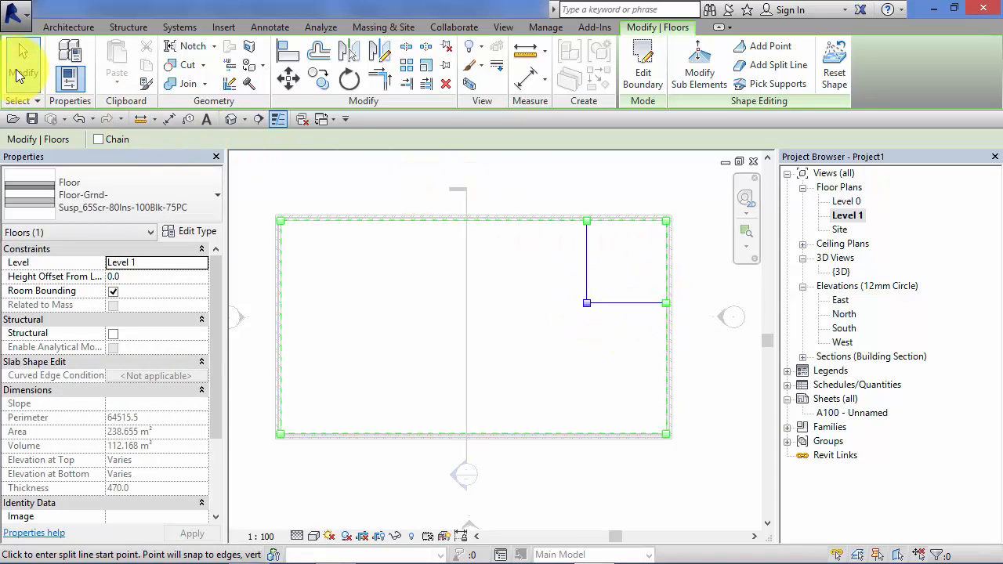
left_click(19, 74)
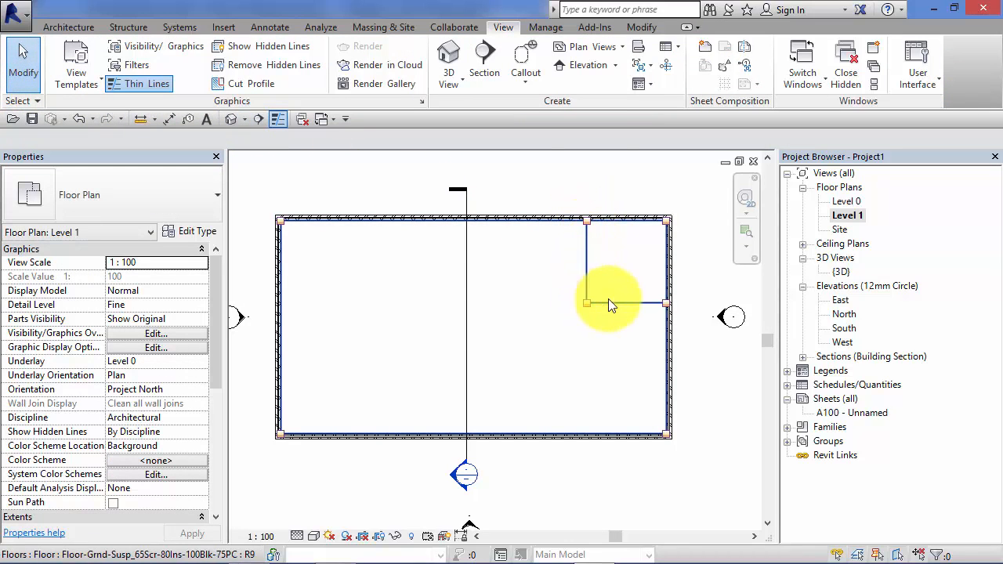
- Add a shape point at a relative elevation of -50 near the outer corner of the floor's split-off area
left_click(615, 355)
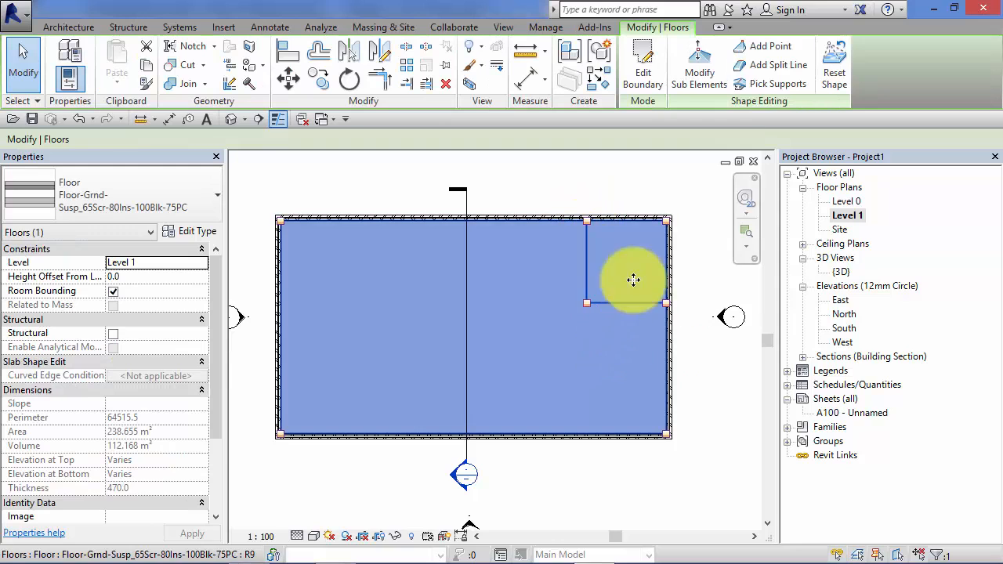
left_click(770, 47)
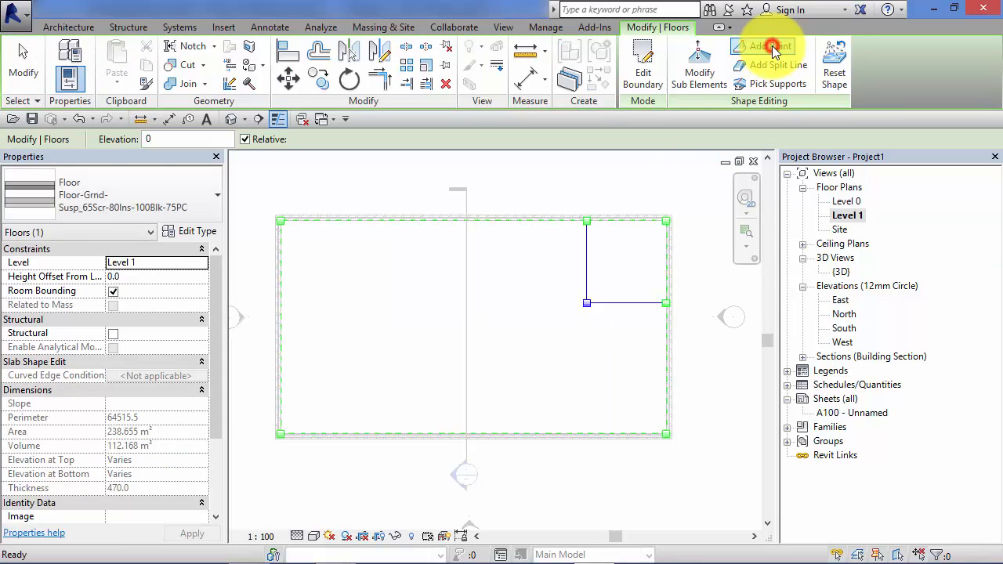
left_click(166, 139)
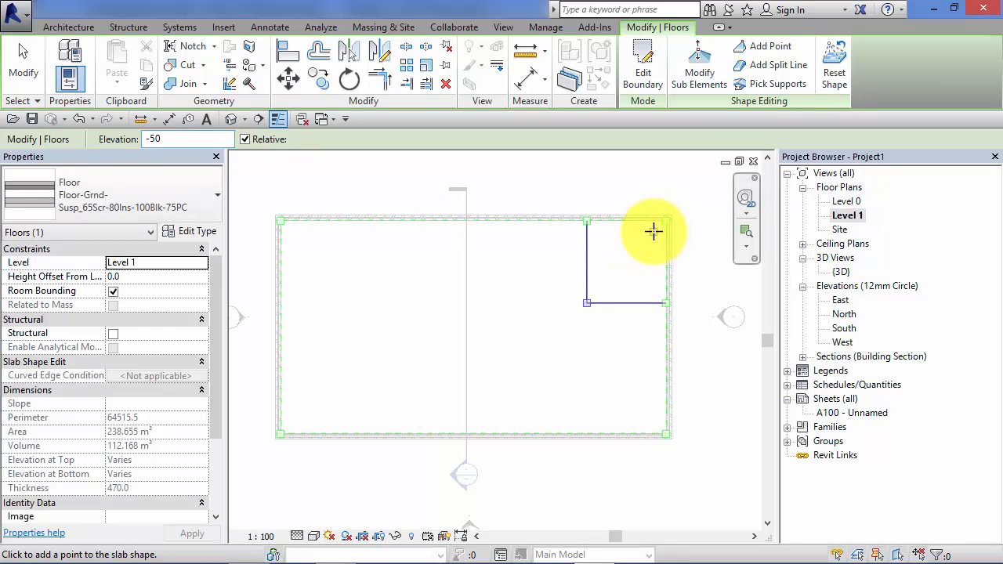
left_click(655, 229)
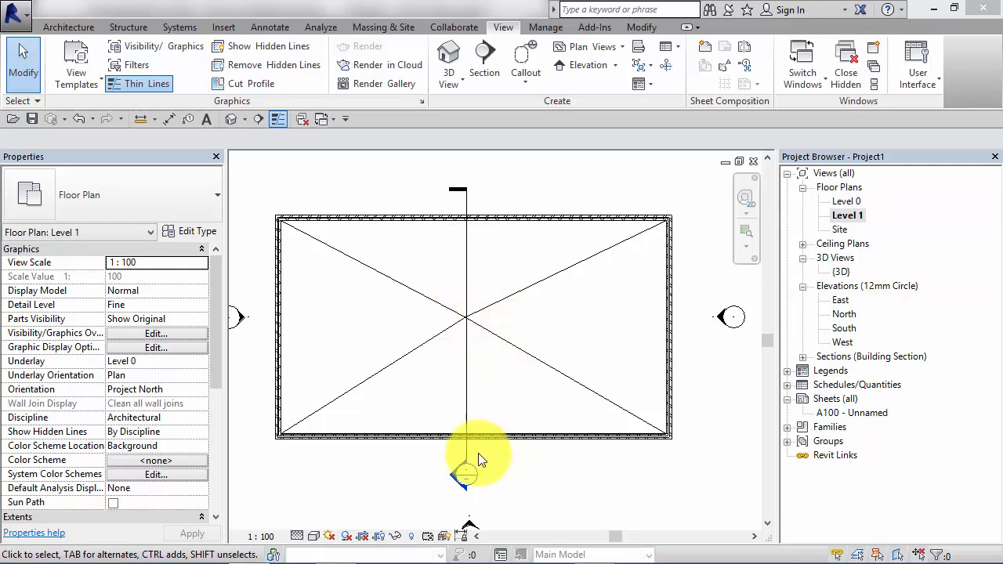
- Open the building section's view from its marker on the plan and select the sloped floor
left_click(456, 474)
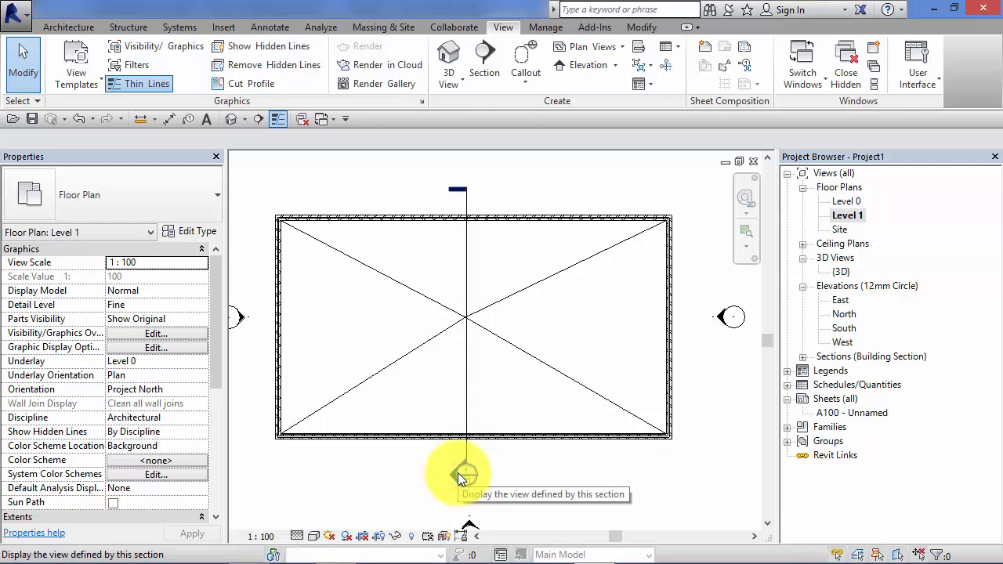
double_click(457, 475)
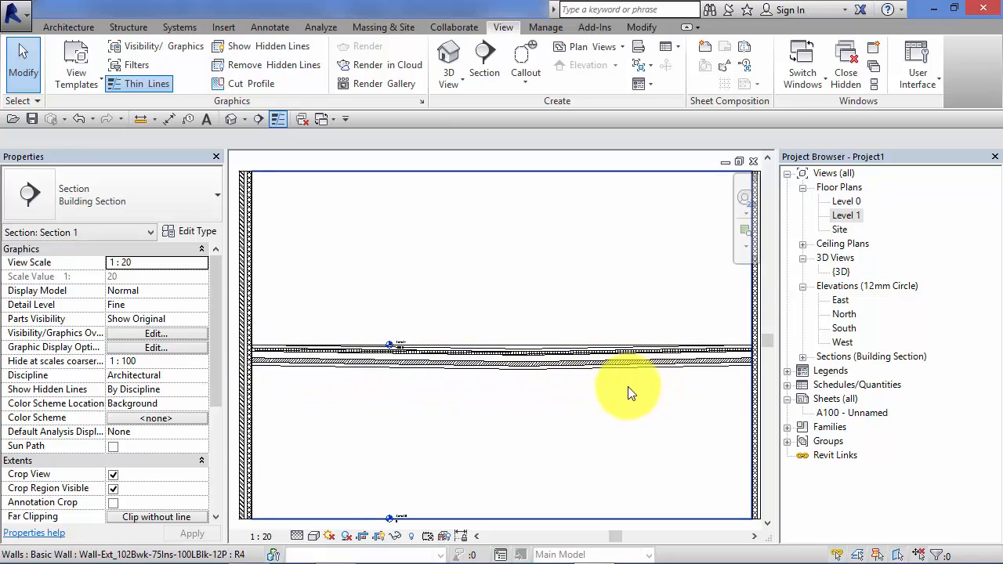
middle_click_drag(549, 398, 557, 400)
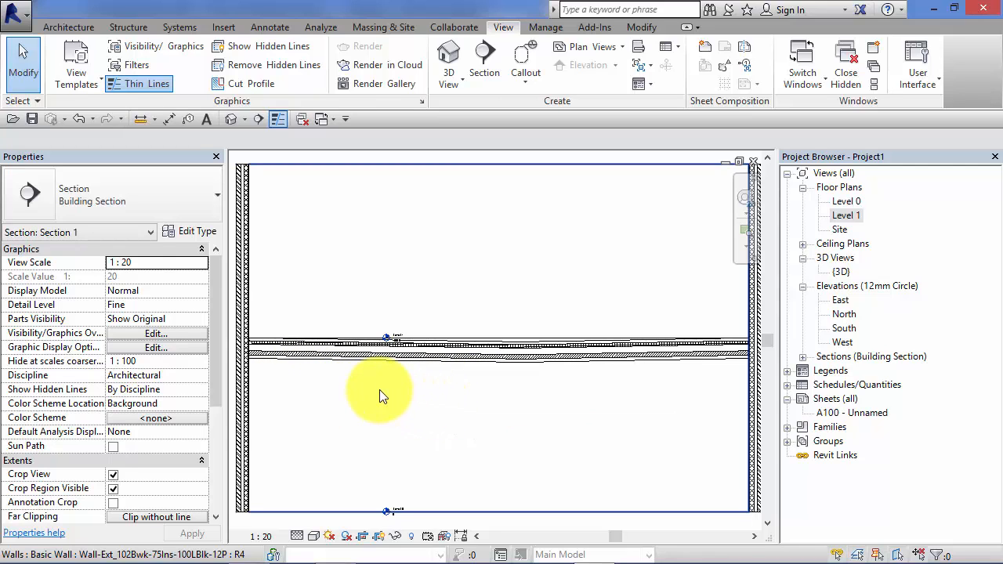
left_click(352, 357)
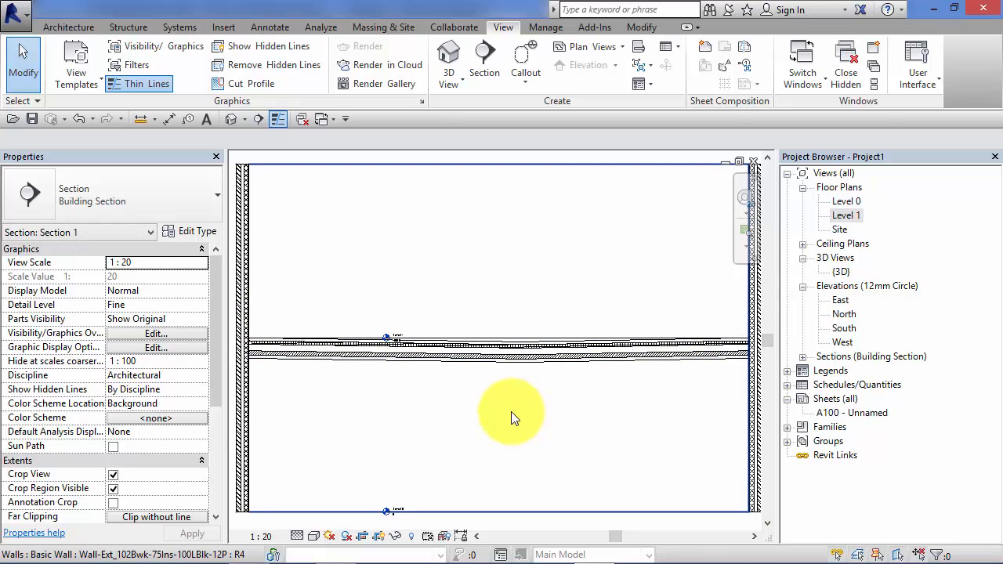
left_click(488, 358)
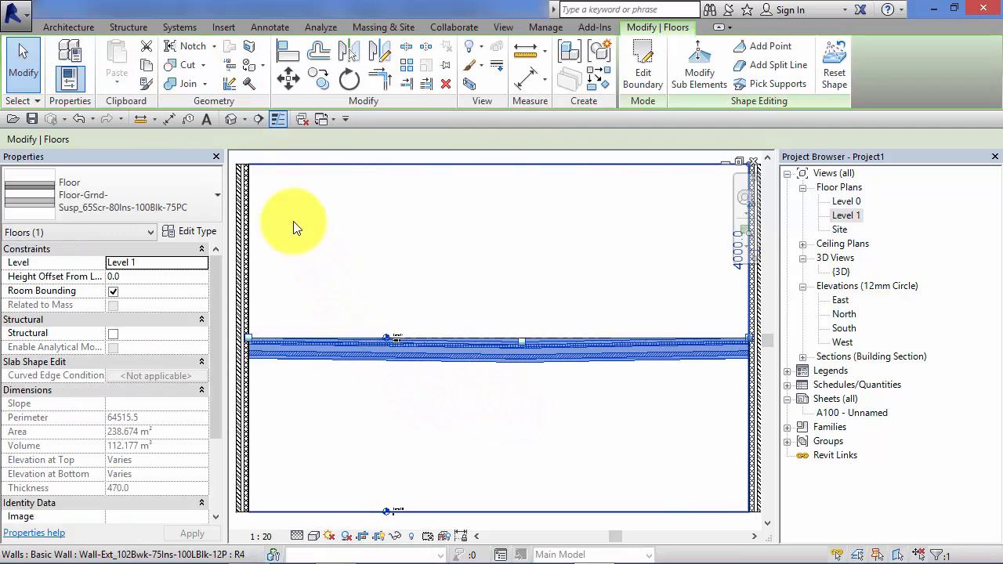
- Edit the selected floor type's structure to give the 100 mm Concrete Masonry floor block layer a variable thickness
left_click(184, 232)
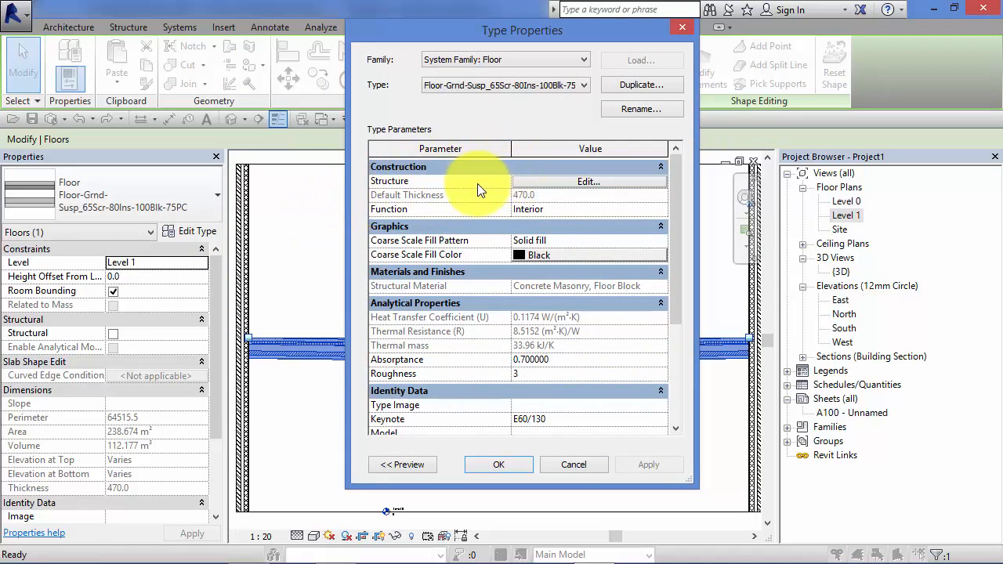
left_click(580, 185)
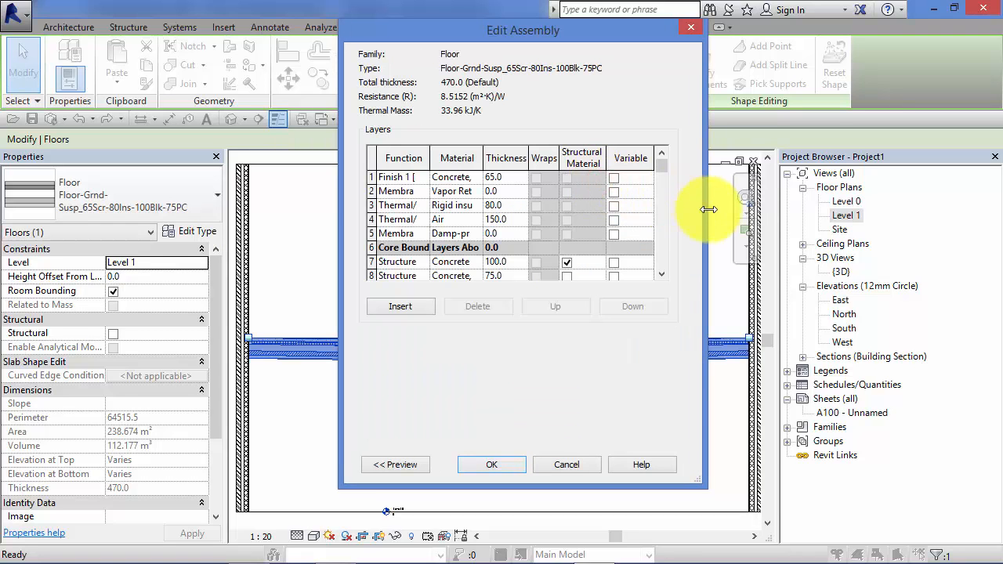
left_click_drag(705, 212, 961, 202)
left_click_drag(529, 33, 306, 44)
left_click_drag(735, 225, 807, 224)
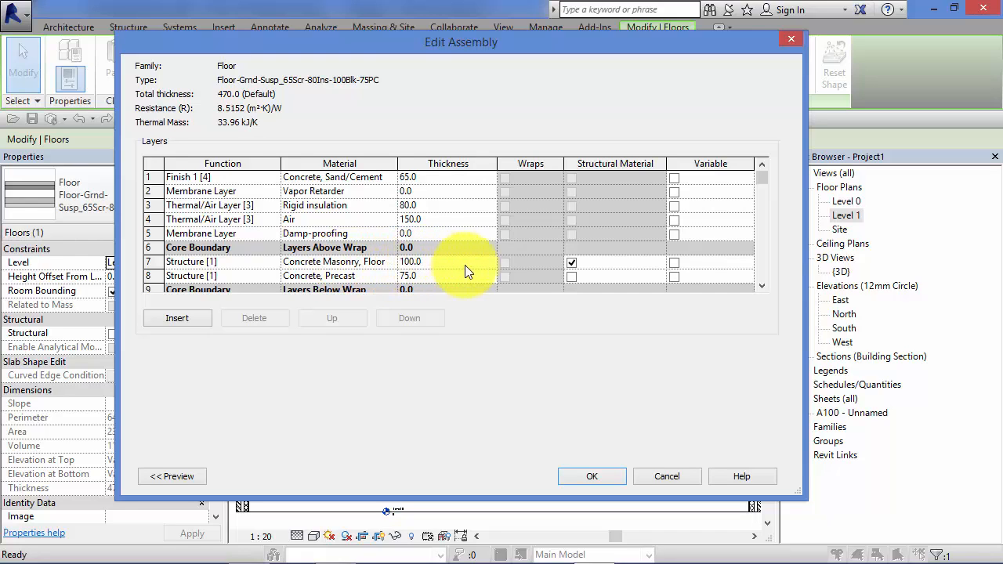
left_click(674, 263)
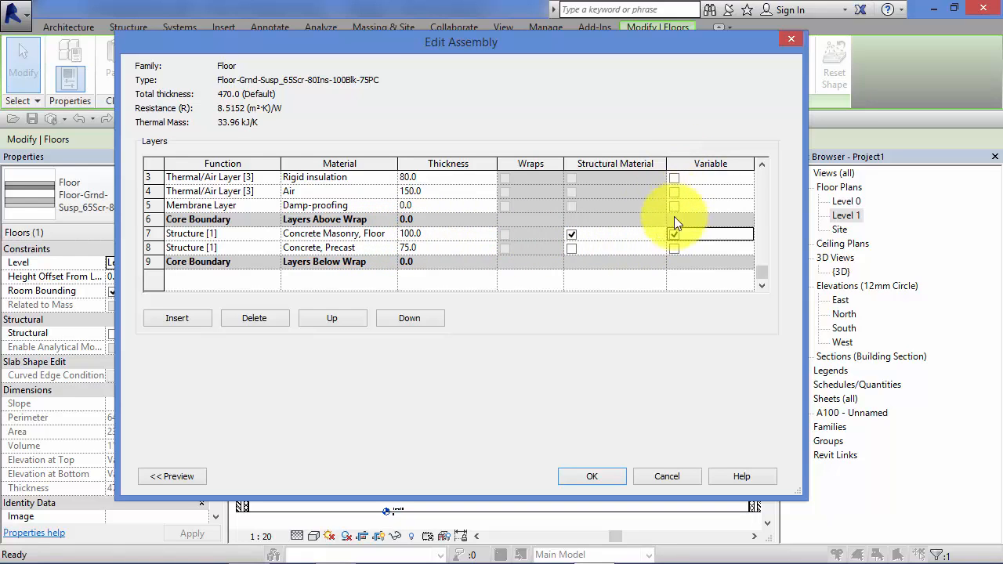
left_click(603, 473)
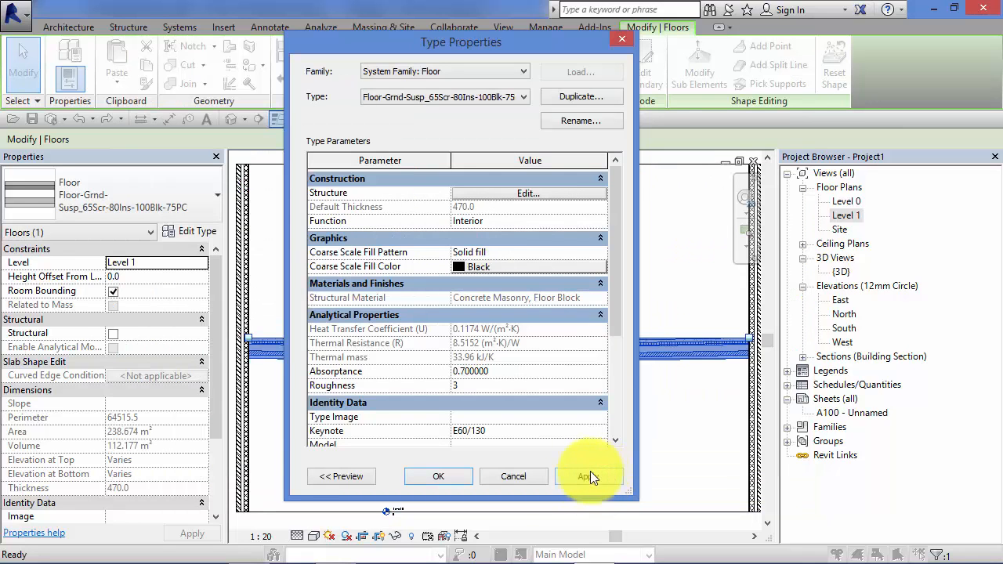
left_click(458, 475)
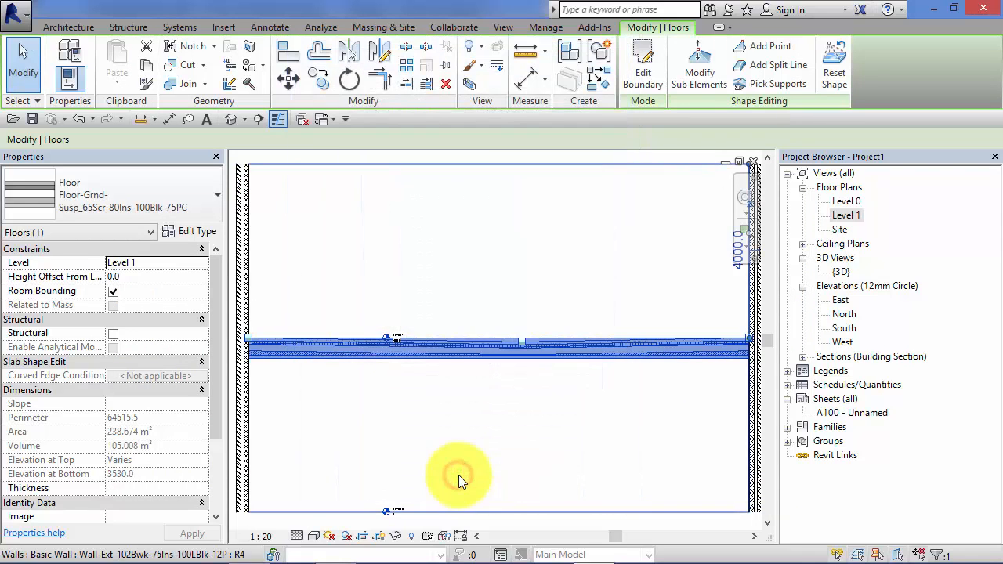
- Examine the floor's layers in section from the central low point to the wall junction, comparing the block layer's taper with the underside
left_click(457, 381)
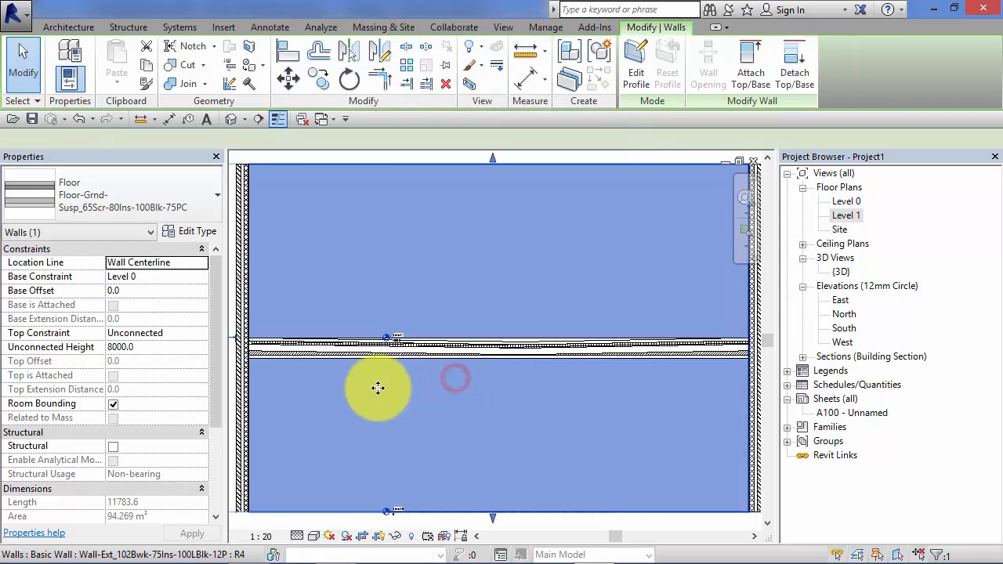
scroll(321, 376, "up", 5)
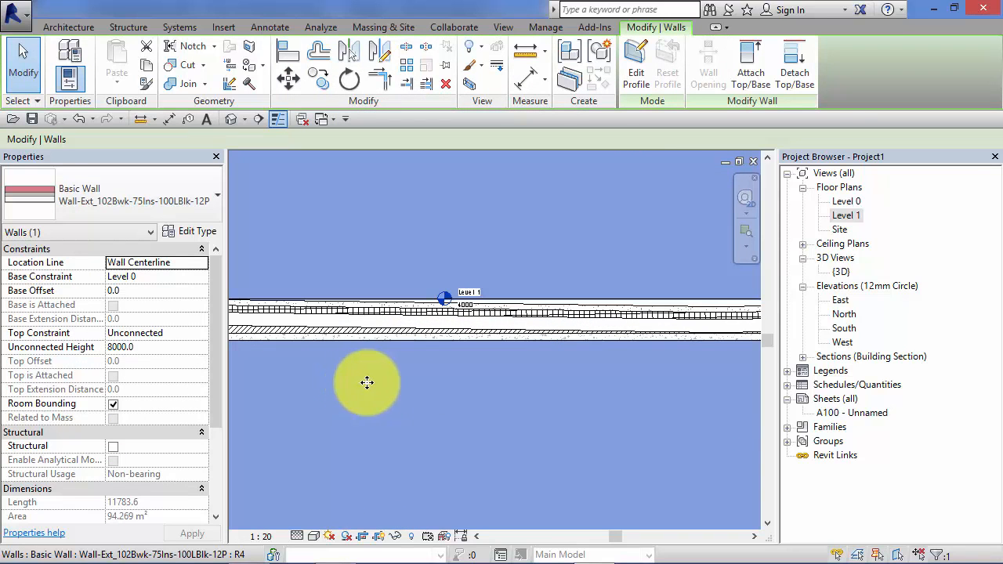
scroll(470, 379, "up", 1)
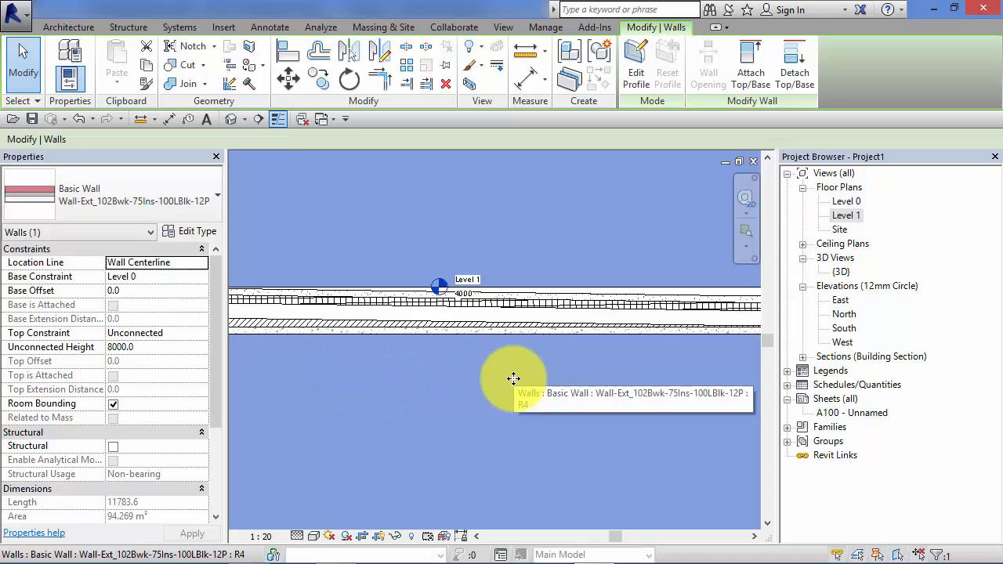
mouse_move(501, 394)
middle_mouse_down()
mouse_move(412, 405)
mouse_move(262, 387)
middle_mouse_up()
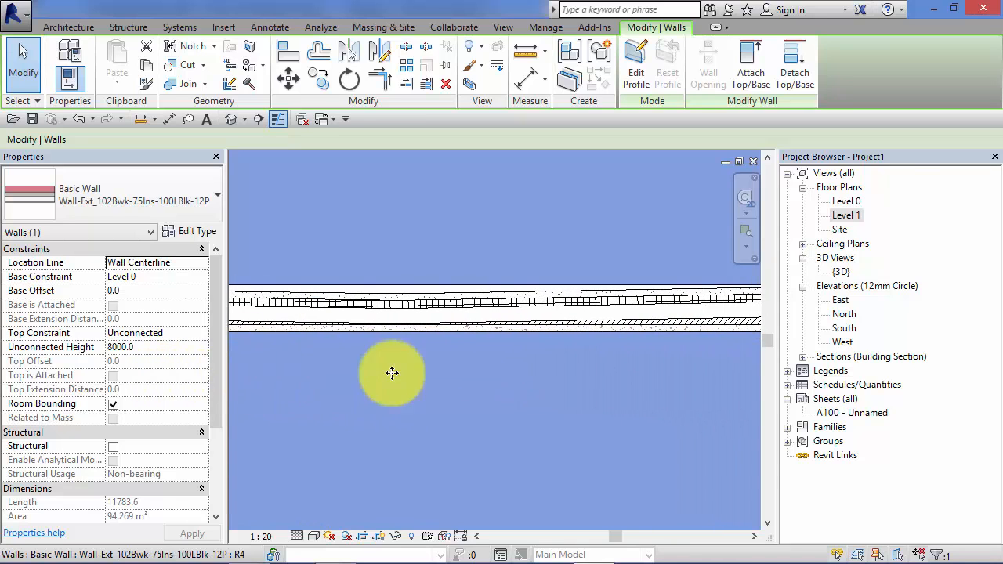
scroll(592, 365, "up", 1)
middle_click_drag(592, 365, 424, 336)
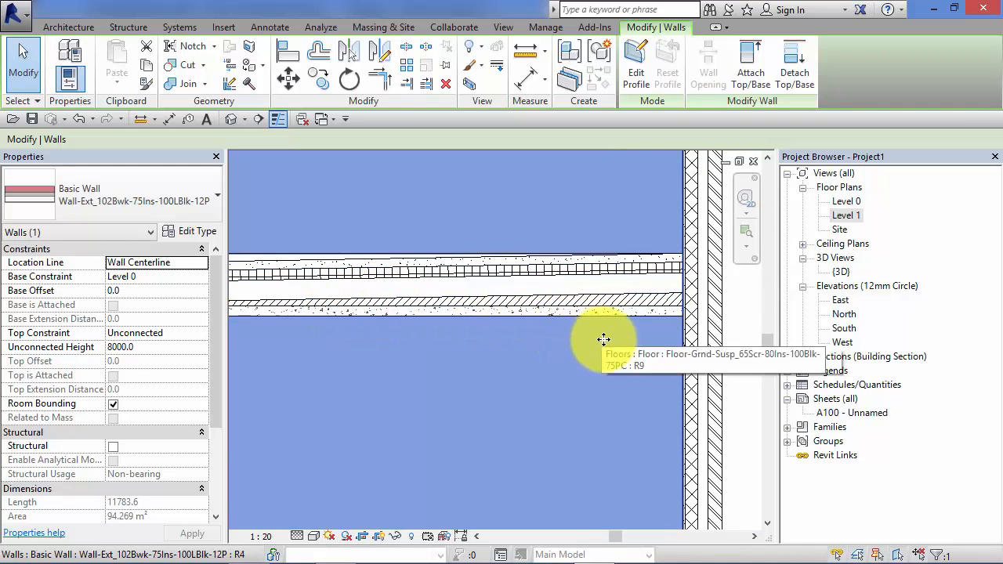
middle_click_drag(611, 331, 644, 326)
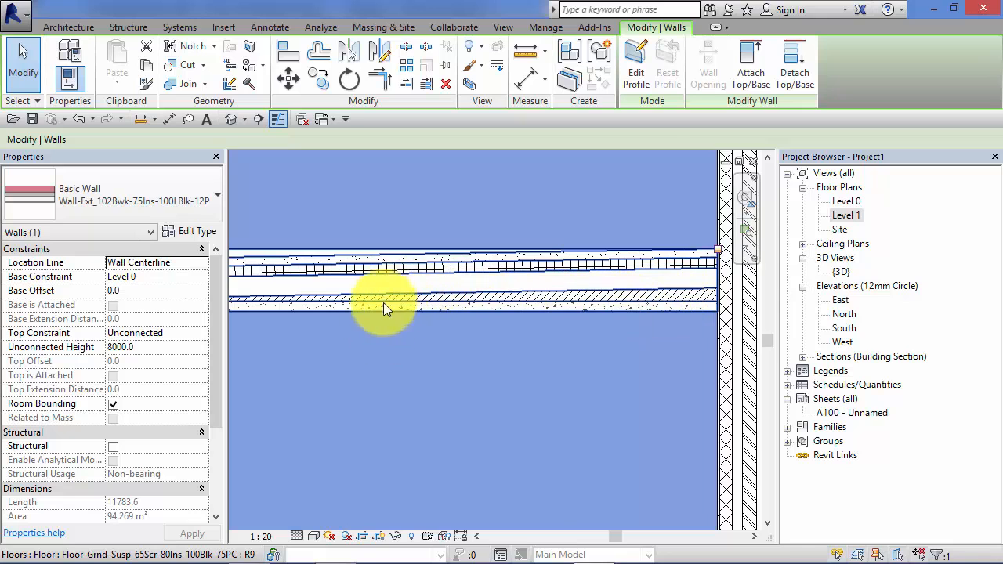
scroll(392, 351, "down", 1)
middle_click_drag(392, 351, 748, 345)
scroll(362, 295, "up", 3)
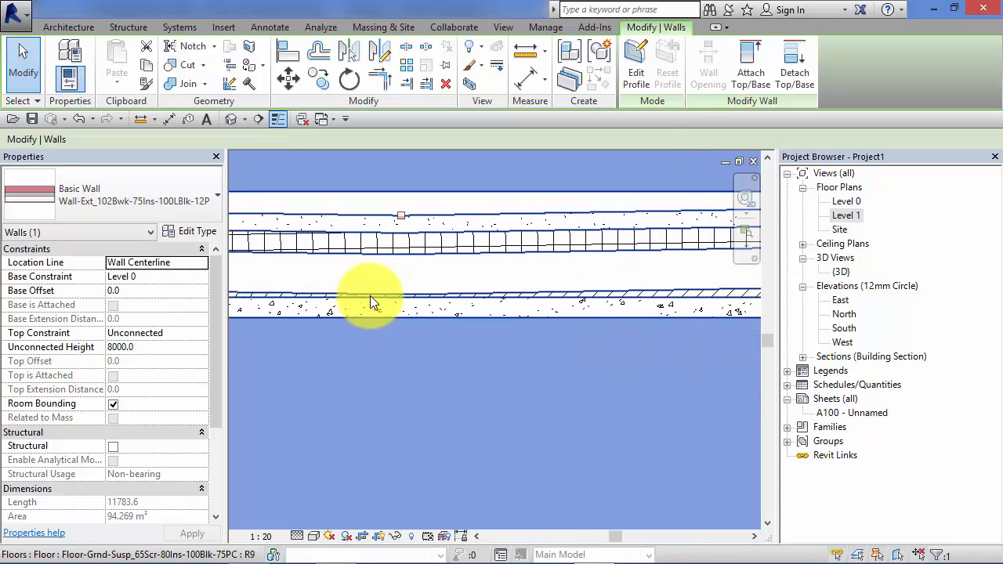
scroll(414, 293, "down", 2)
middle_click_drag(415, 292, 185, 379)
scroll(458, 351, "down", 1)
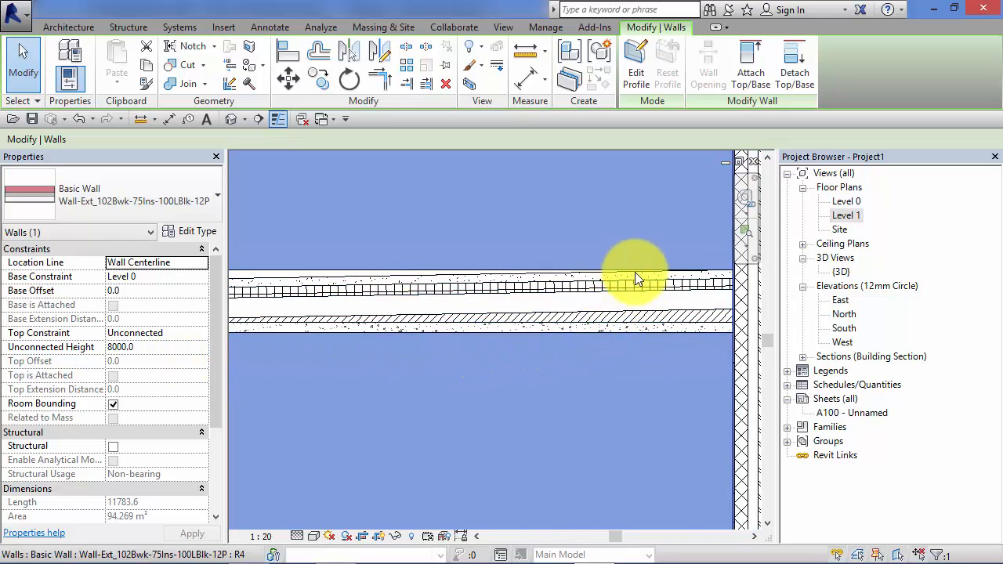
scroll(421, 387, "down", 2)
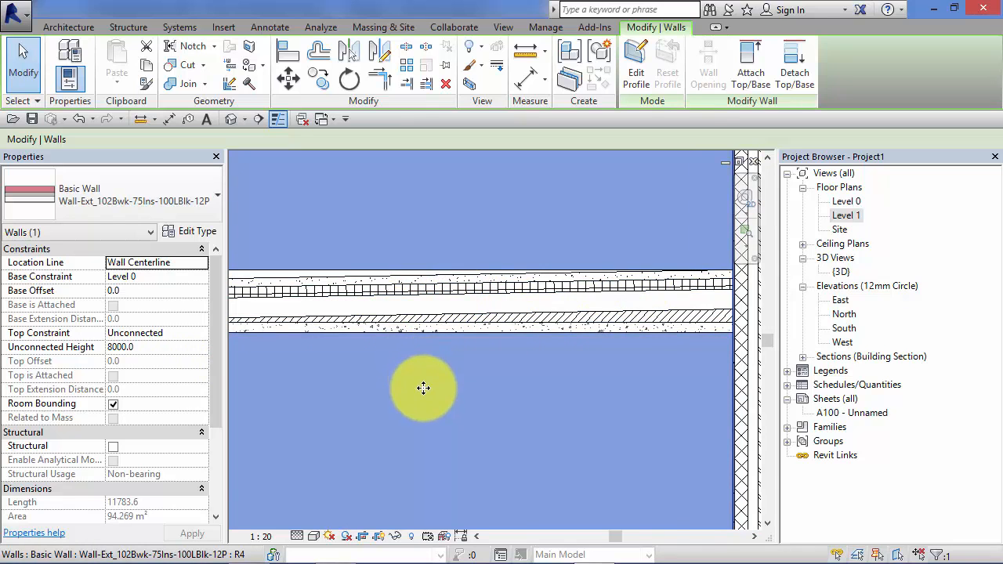
middle_click_drag(403, 396, 788, 372)
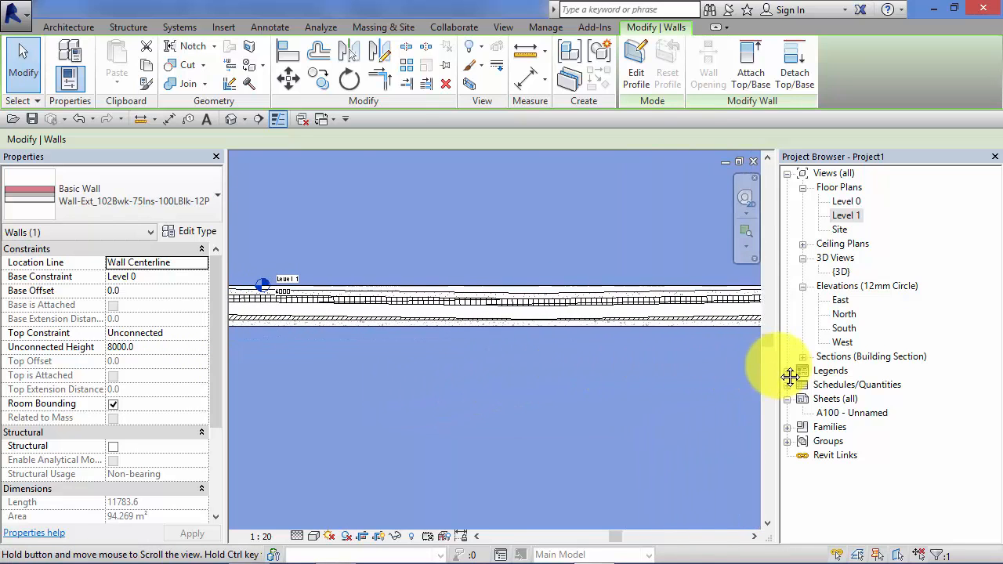
mouse_move(351, 331)
middle_mouse_down()
mouse_move(441, 365)
mouse_move(579, 345)
middle_mouse_up()
scroll(556, 287, "up", 3)
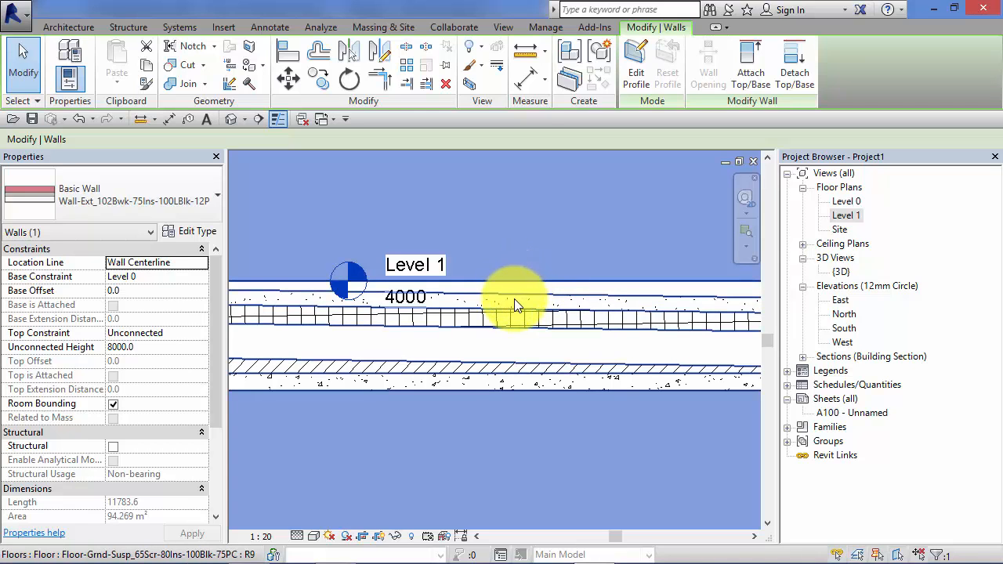
scroll(462, 384, "down", 4)
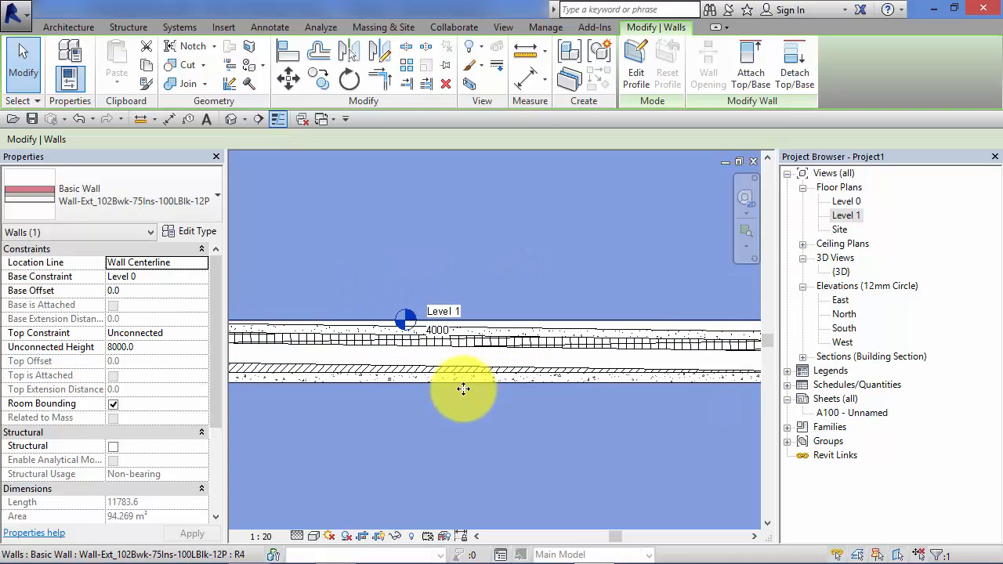
middle_click_drag(566, 449, 536, 394)
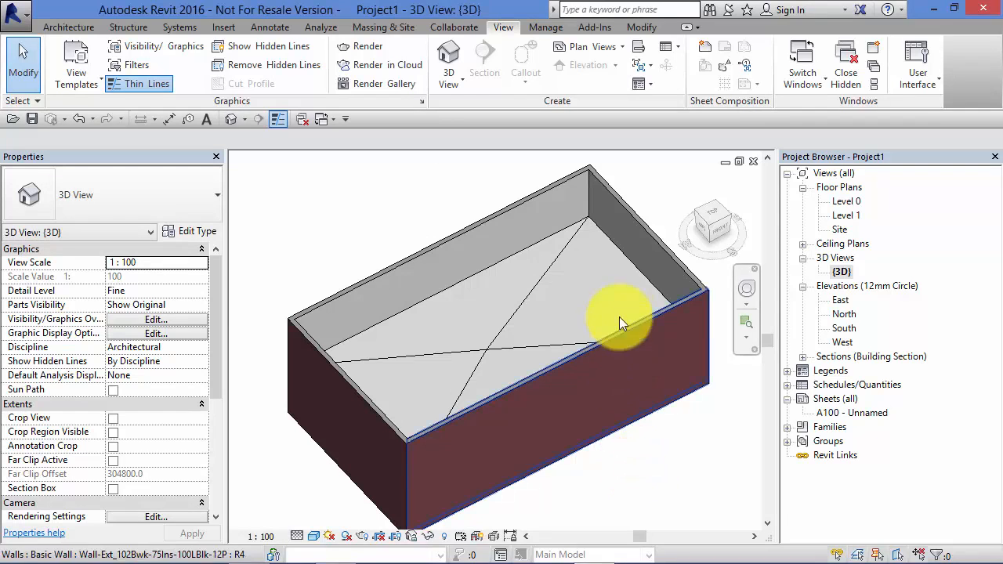
- Reset the shape of the sloped Level 1 floor in the 3D view to discard its slopes, and deselect it
left_click(519, 296)
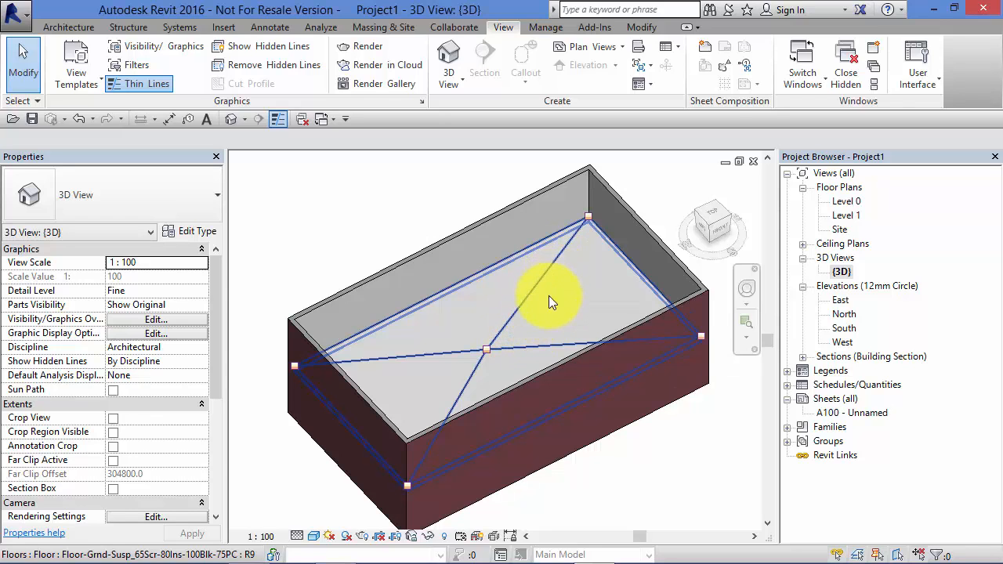
left_click(543, 315)
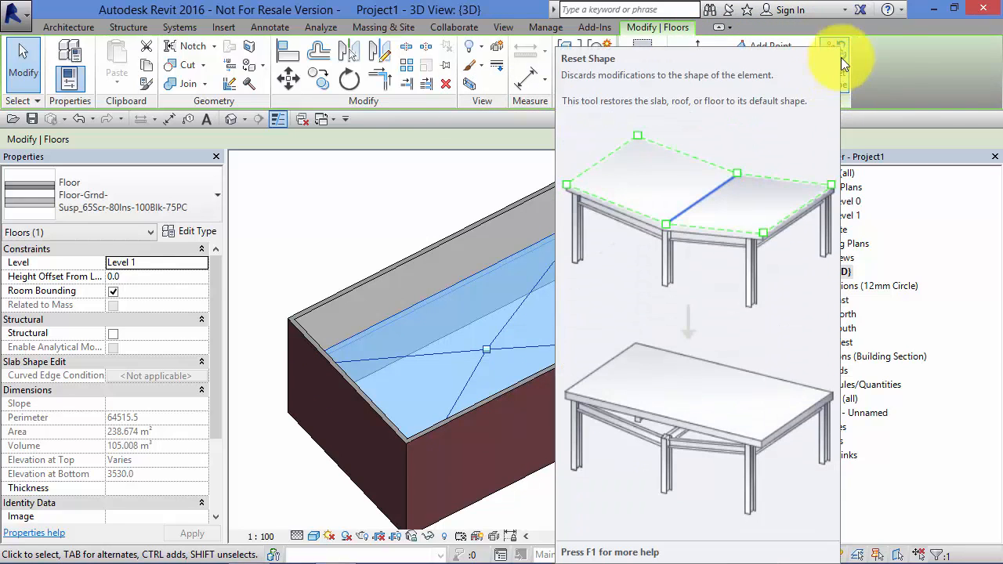
left_click(835, 67)
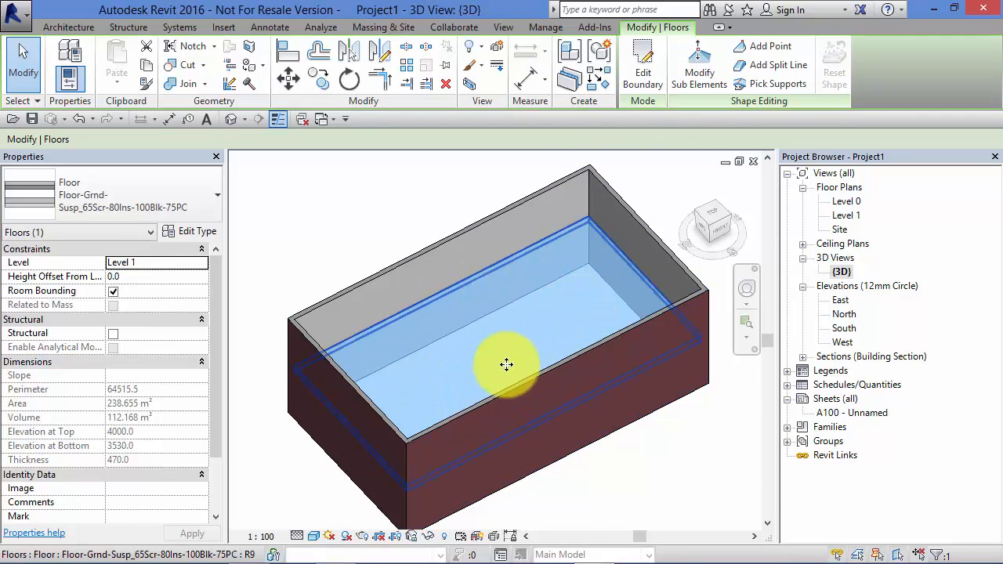
left_click(635, 442)
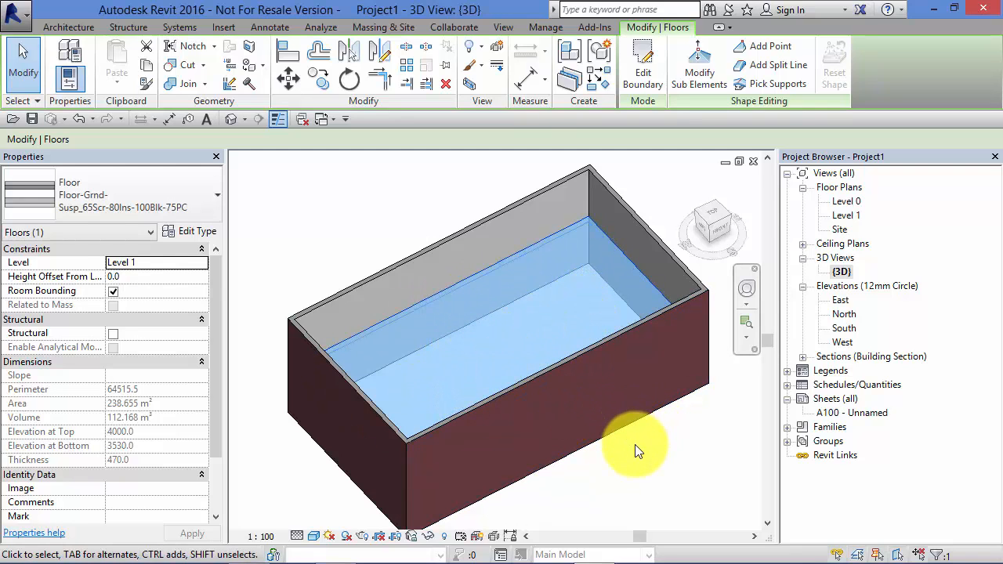